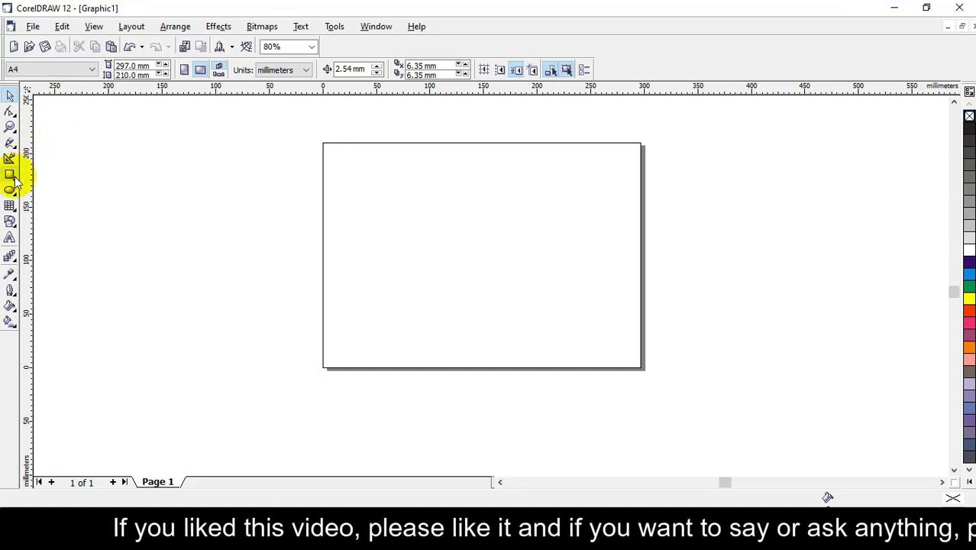
Step: Draw a page-sized rectangle and add an inset copy scaled to about 91% (271.795 × 194.226 mm)
click(13, 175)
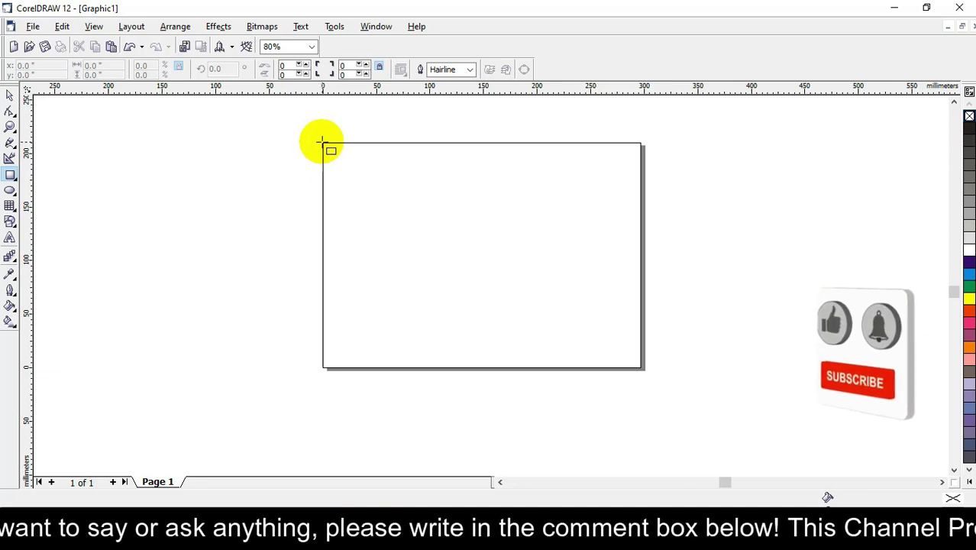
mouse_move(323, 143)
mouse_down()
mouse_move(450, 280)
mouse_move(642, 370)
mouse_up()
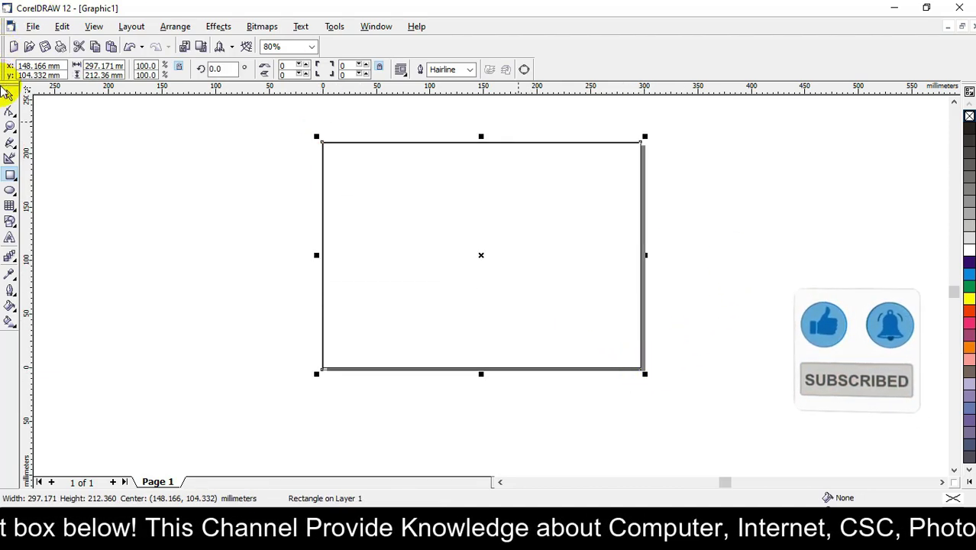
click(8, 94)
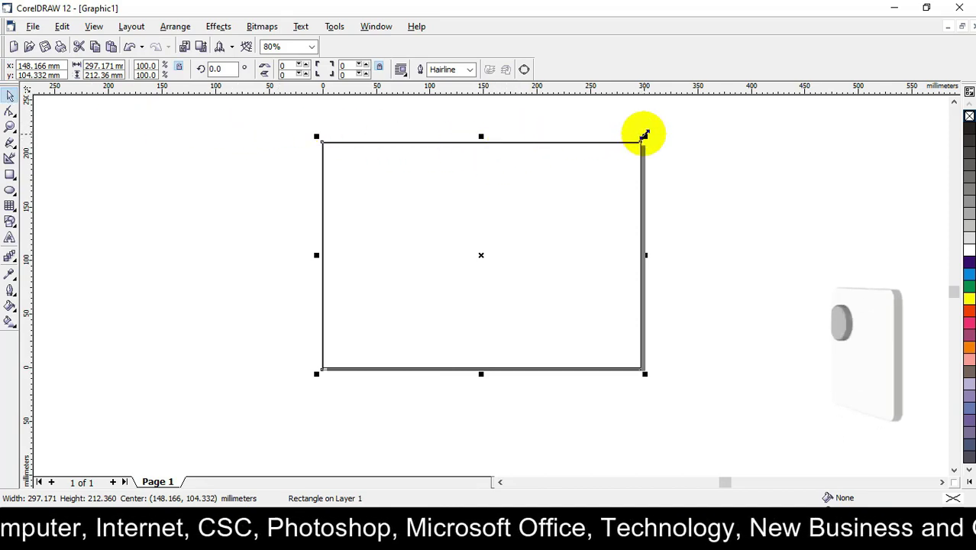
mouse_move(641, 143)
mouse_down()
mouse_move(643, 134)
mouse_move(635, 140)
mouse_up()
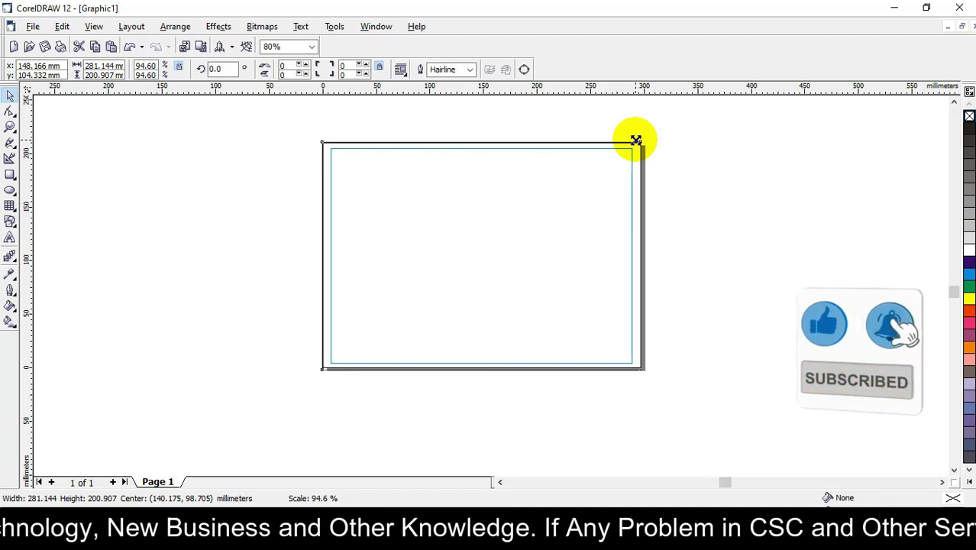
drag(635, 141, 630, 142)
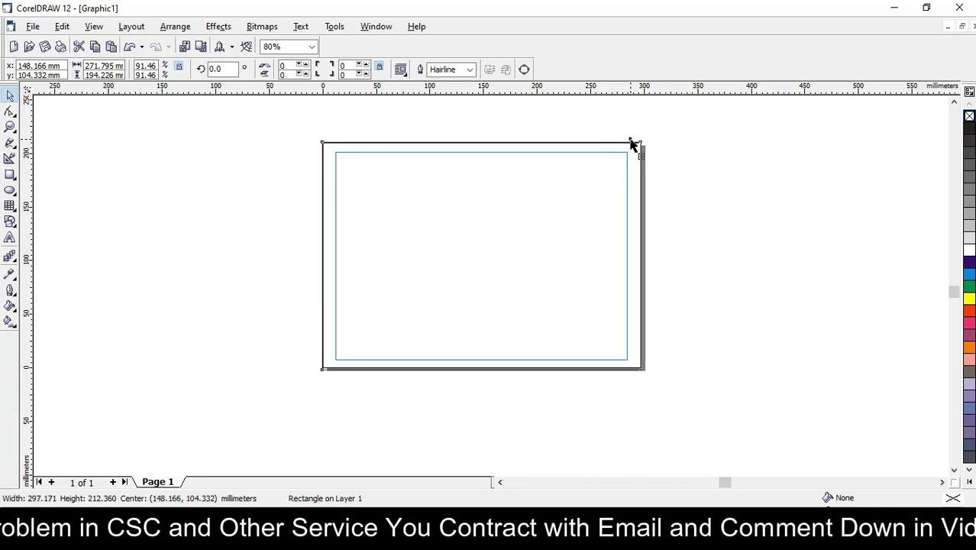
click(702, 169)
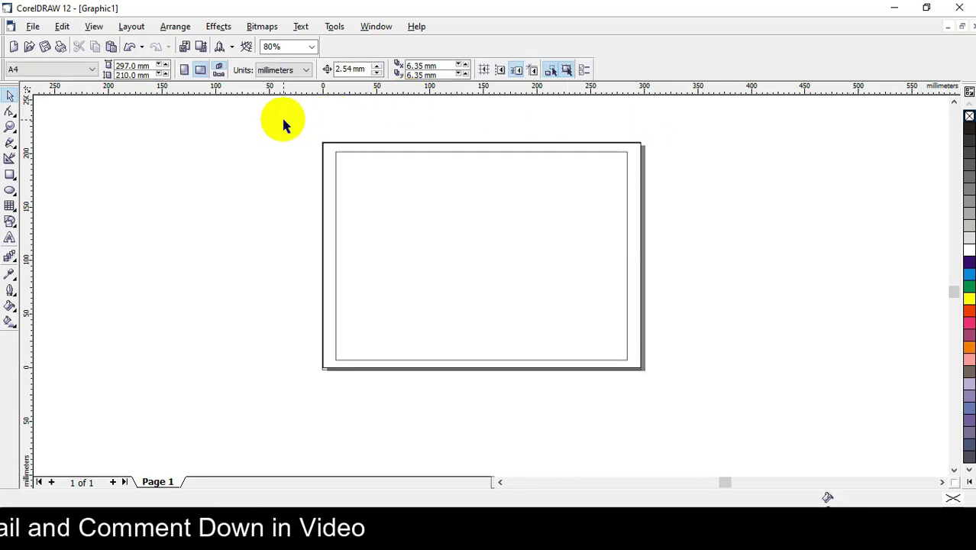
Step: Group the two border rectangles and lock the group so the frame stays fixed
drag(384, 216, 699, 414)
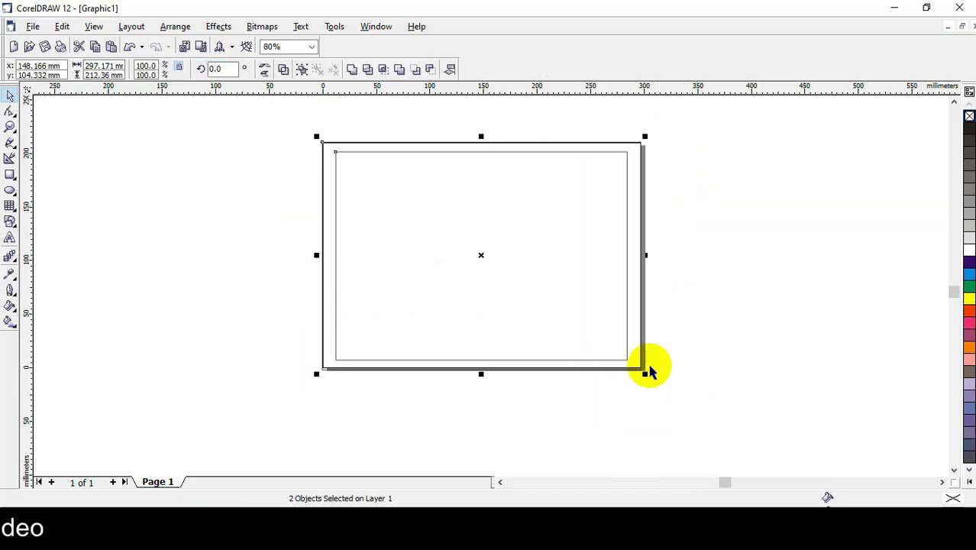
right_click(626, 340)
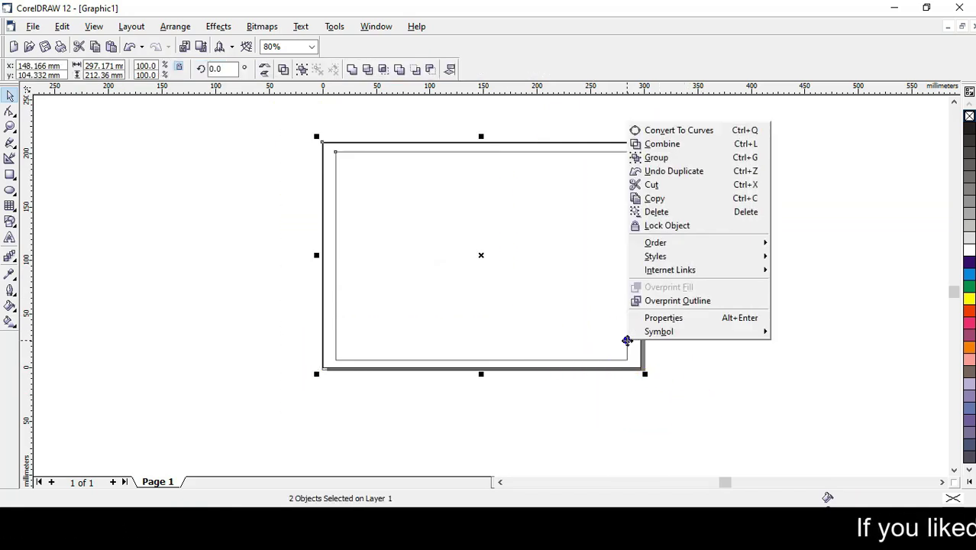
click(666, 158)
right_click(628, 174)
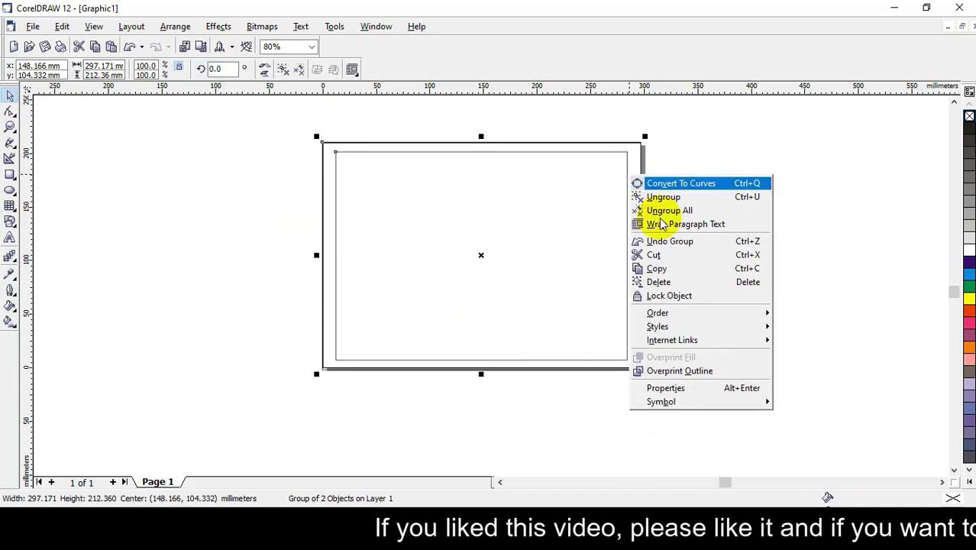
click(684, 305)
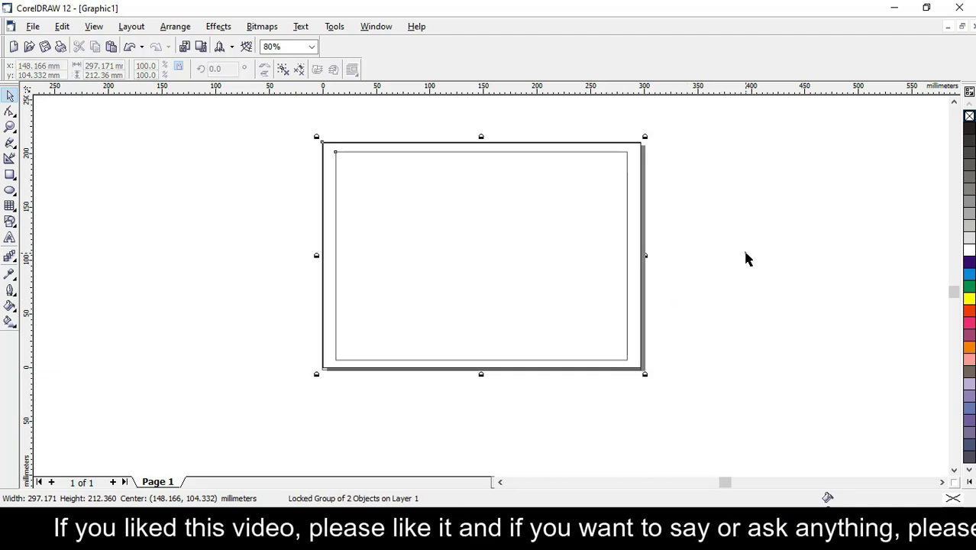
click(742, 250)
click(353, 151)
click(246, 168)
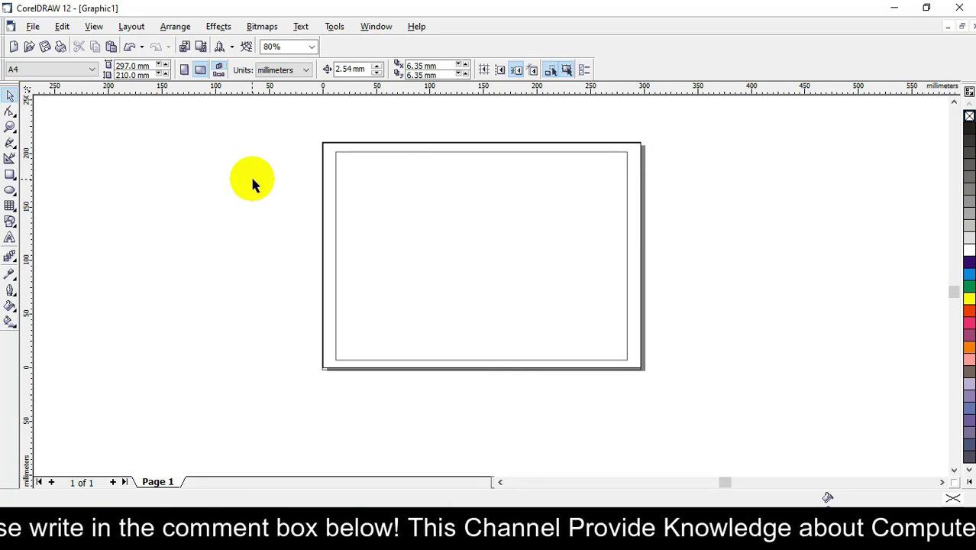
Step: Import corner_9_lg.gif from the stylish border & background folder
key(ctrl+i)
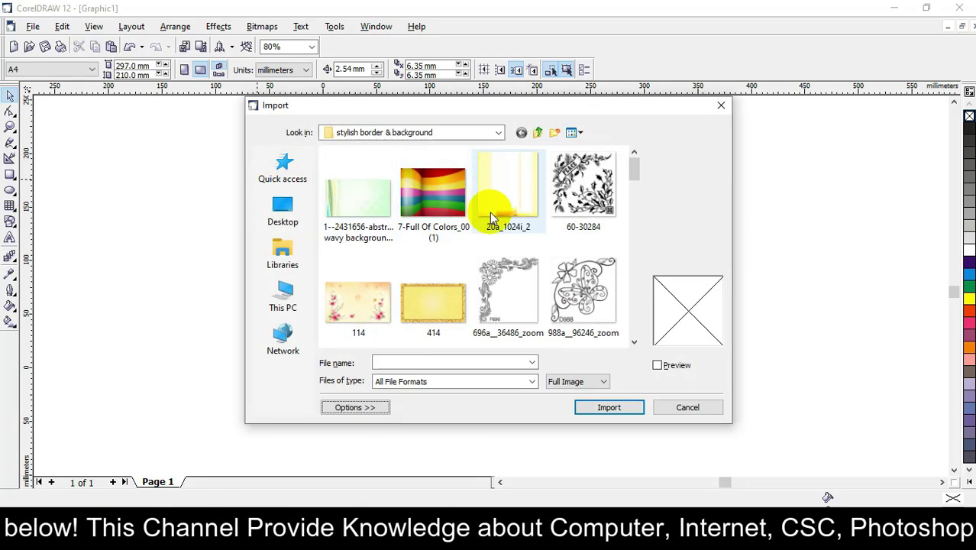
scroll(496, 218, down, 2)
scroll(505, 229, down, 3)
scroll(537, 244, down, 3)
scroll(536, 240, down, 3)
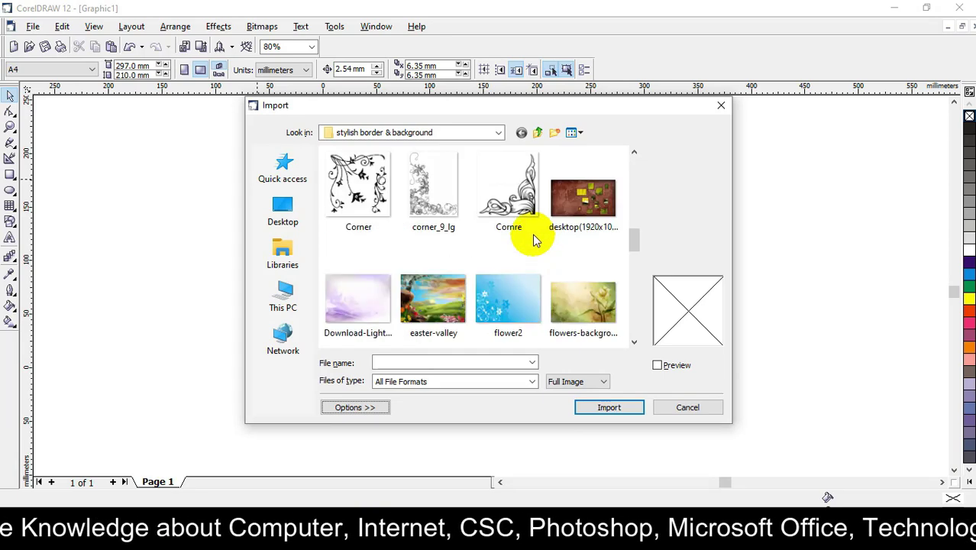
scroll(527, 229, down, 3)
scroll(508, 213, down, 2)
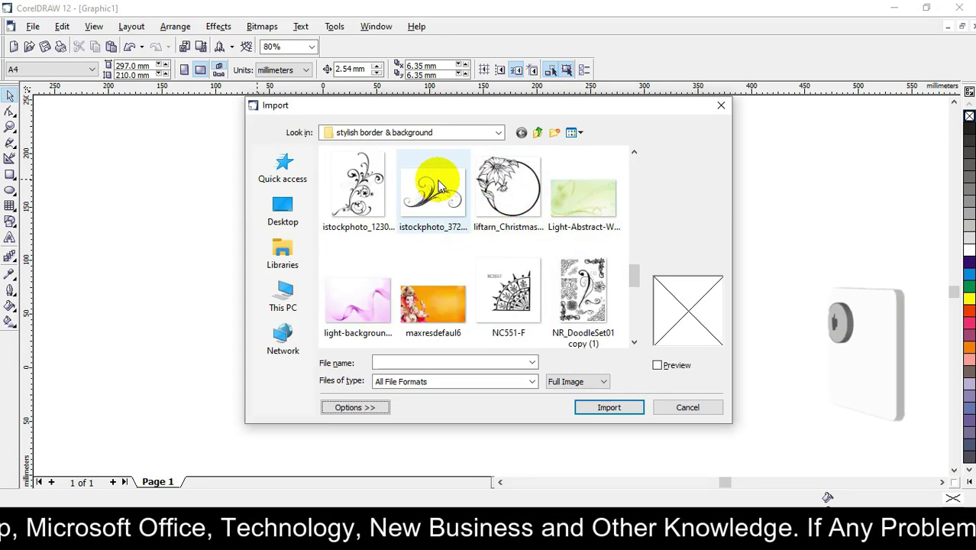
scroll(439, 191, down, 4)
scroll(437, 185, down, 2)
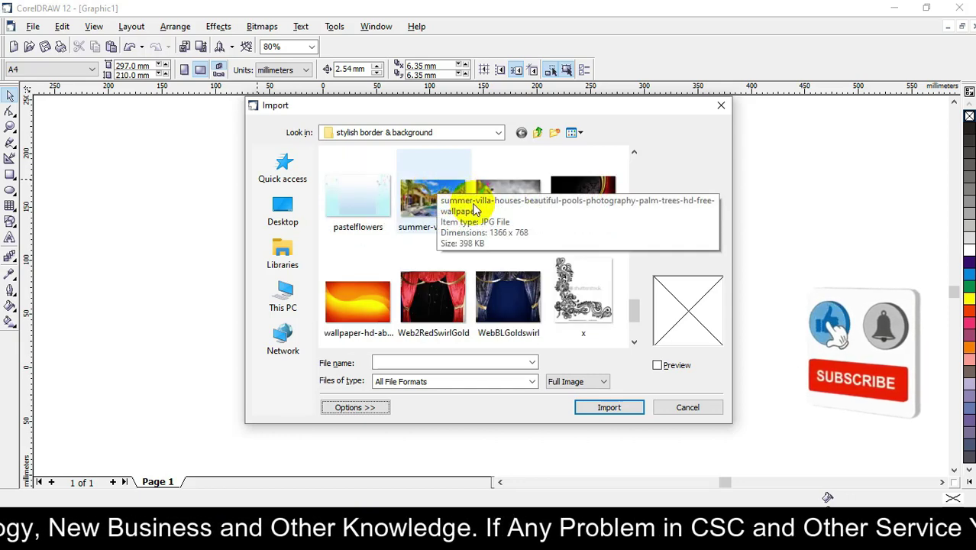
scroll(442, 222, up, 2)
scroll(462, 245, up, 2)
scroll(473, 221, up, 1)
scroll(475, 197, up, 2)
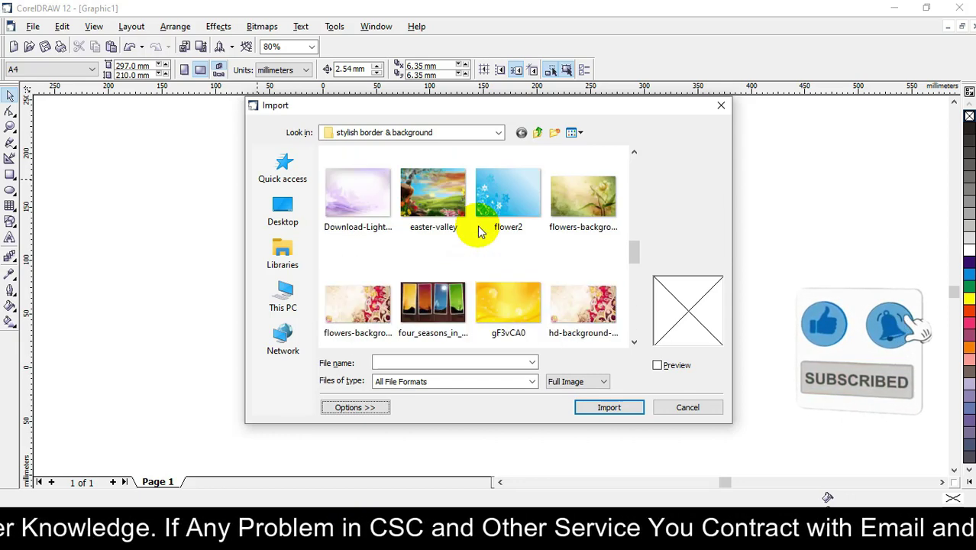
scroll(467, 217, down, 1)
scroll(464, 231, down, 1)
scroll(429, 225, down, 1)
scroll(452, 196, down, 1)
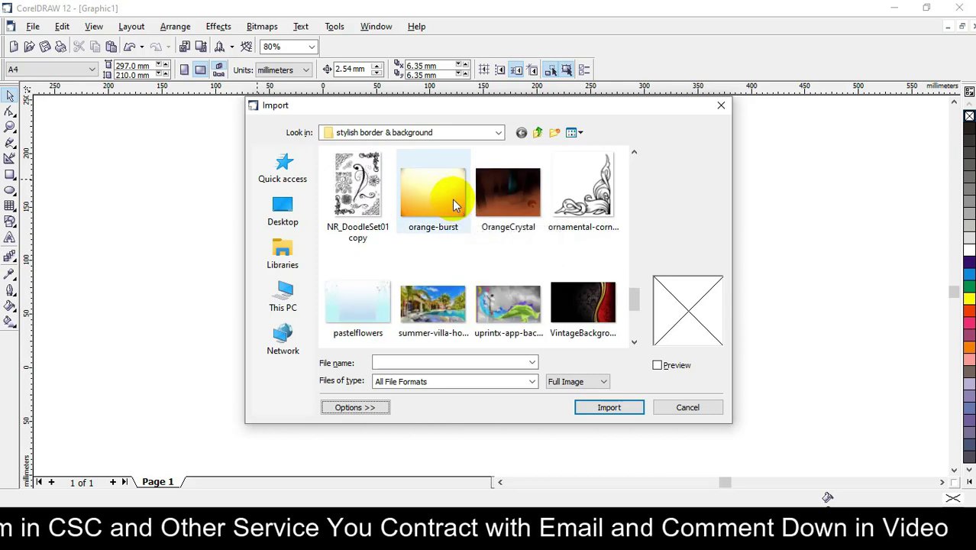
scroll(450, 200, down, 2)
scroll(455, 204, down, 1)
scroll(454, 203, up, 2)
scroll(455, 200, up, 1)
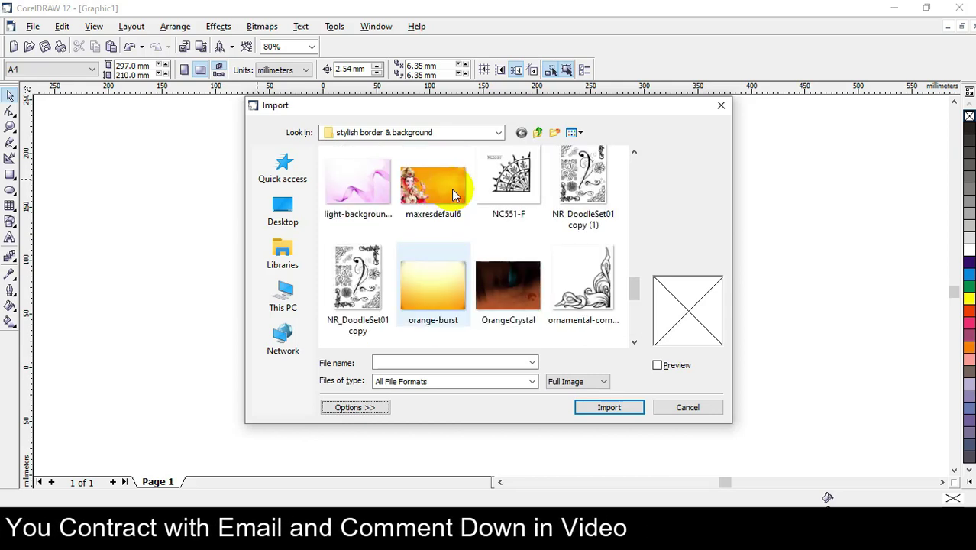
scroll(455, 197, up, 1)
scroll(454, 195, up, 1)
scroll(449, 193, up, 1)
scroll(453, 192, up, 2)
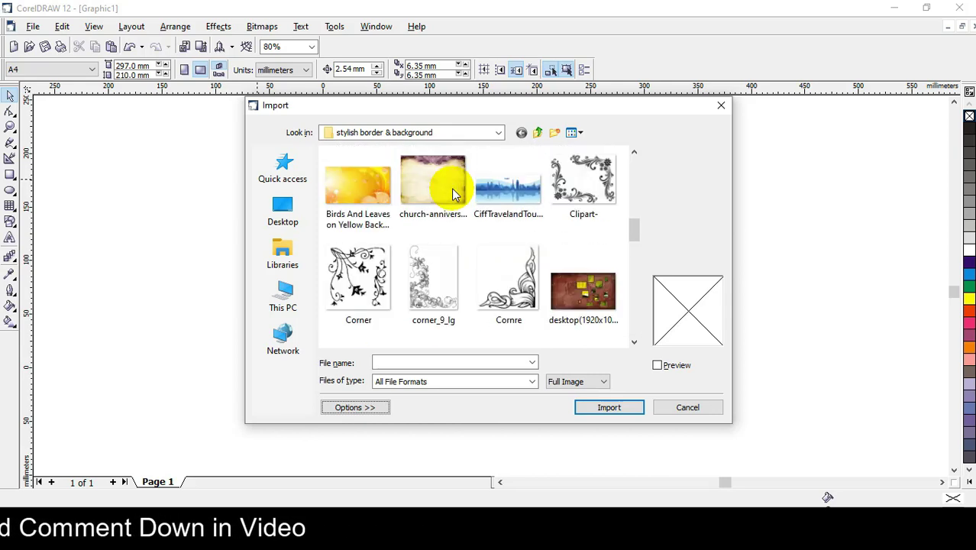
scroll(473, 214, down, 1)
scroll(489, 232, up, 1)
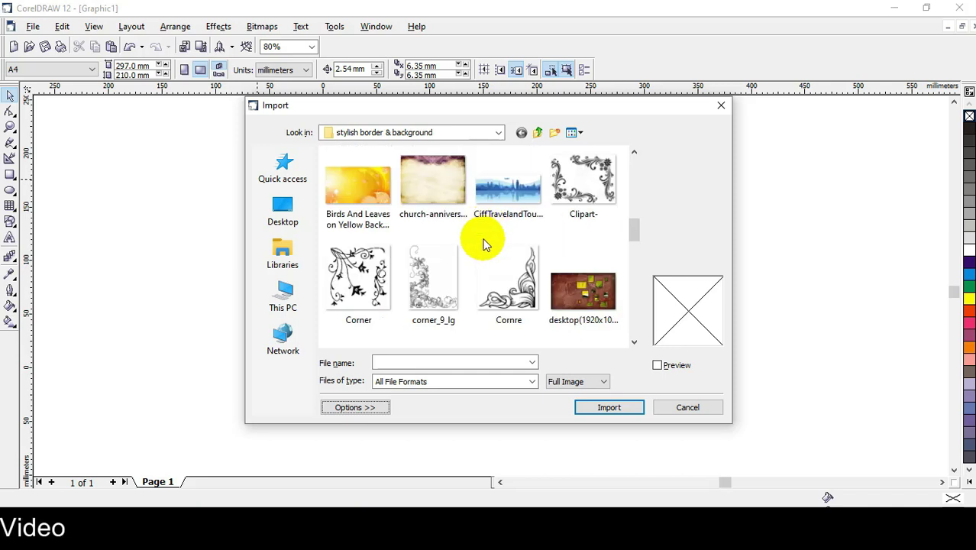
click(428, 279)
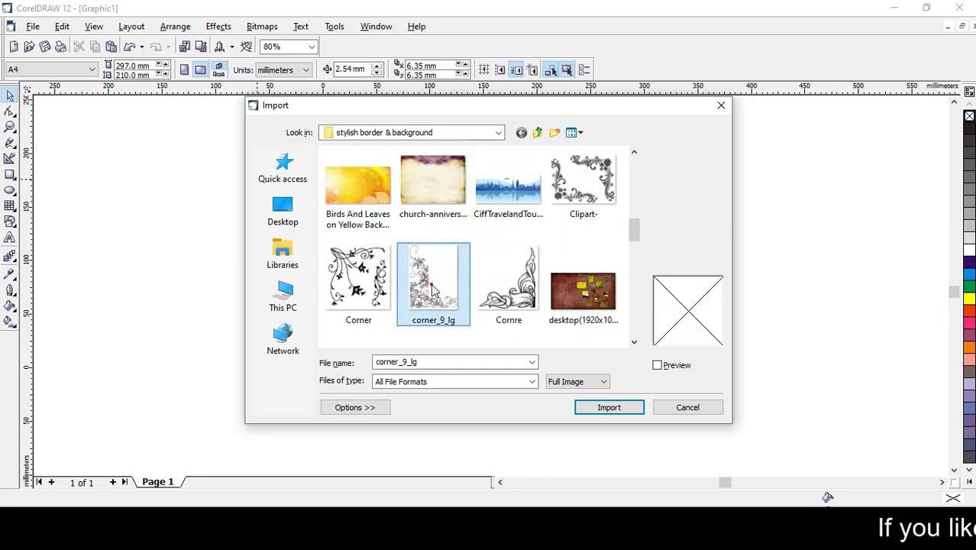
click(608, 407)
Step: Place the floral corner image on the page and scale it down inside the border
drag(109, 155, 275, 373)
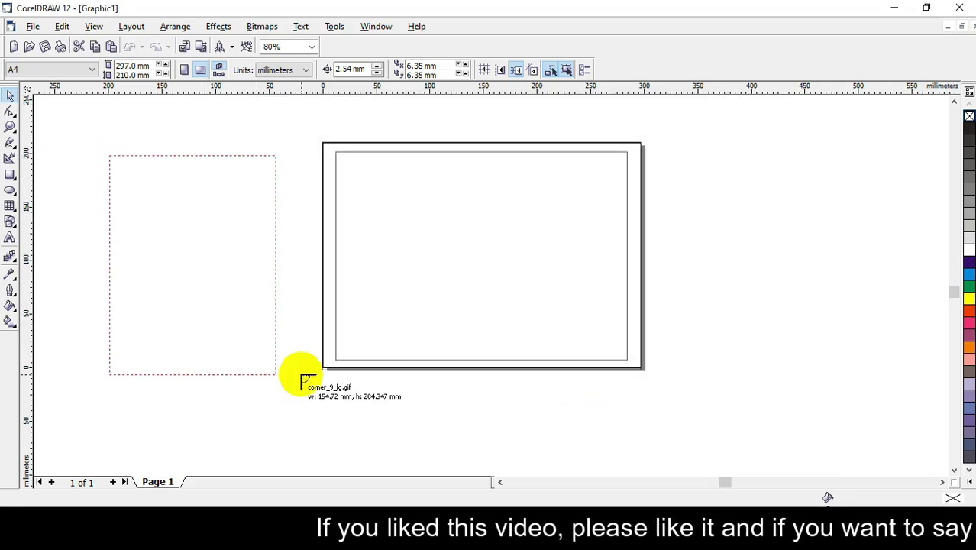
mouse_move(152, 297)
mouse_down()
mouse_move(292, 306)
mouse_move(377, 282)
mouse_up()
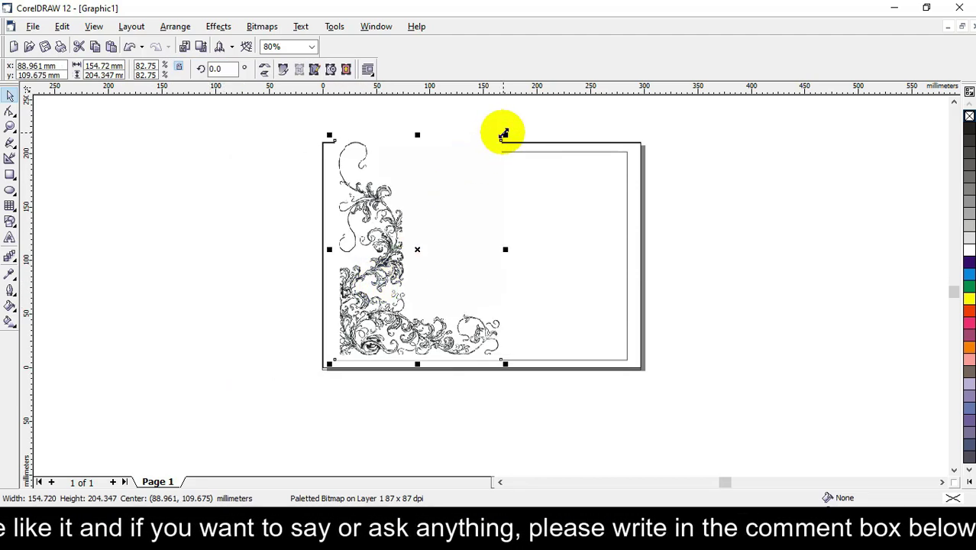
drag(504, 135, 413, 253)
drag(353, 322, 390, 274)
text(9)
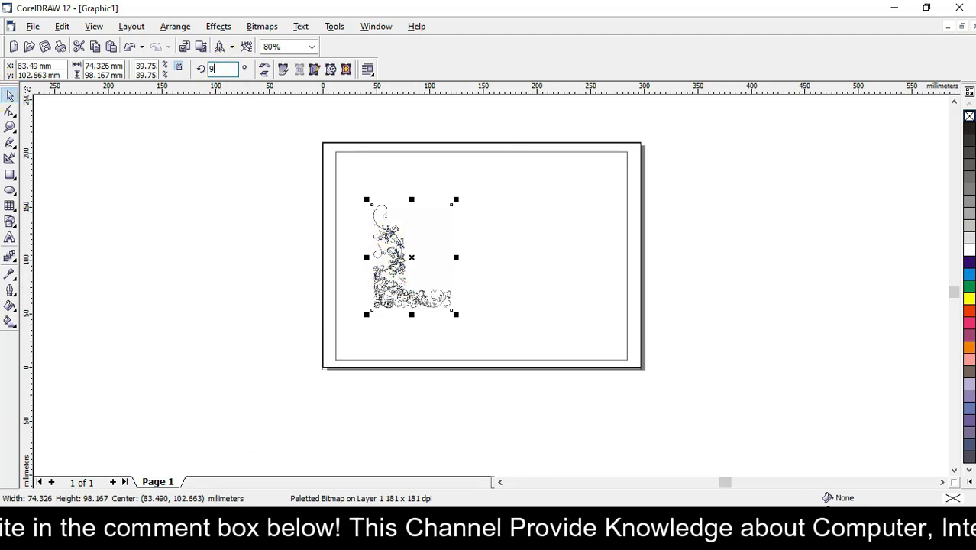
Step: Rotate the corner ornament to 90°, then to 270°
text(0.0)
key(Return)
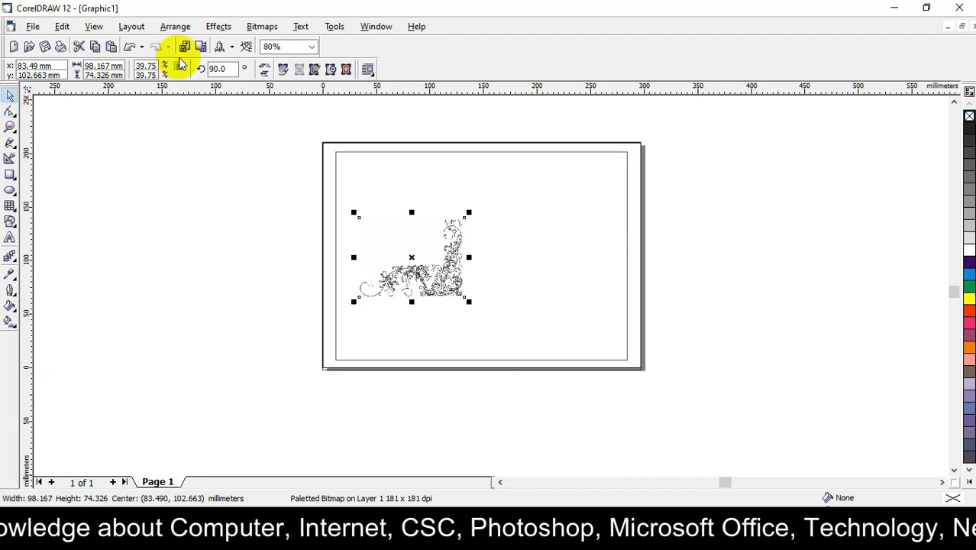
click(220, 68)
click(55, 59)
text(-9)
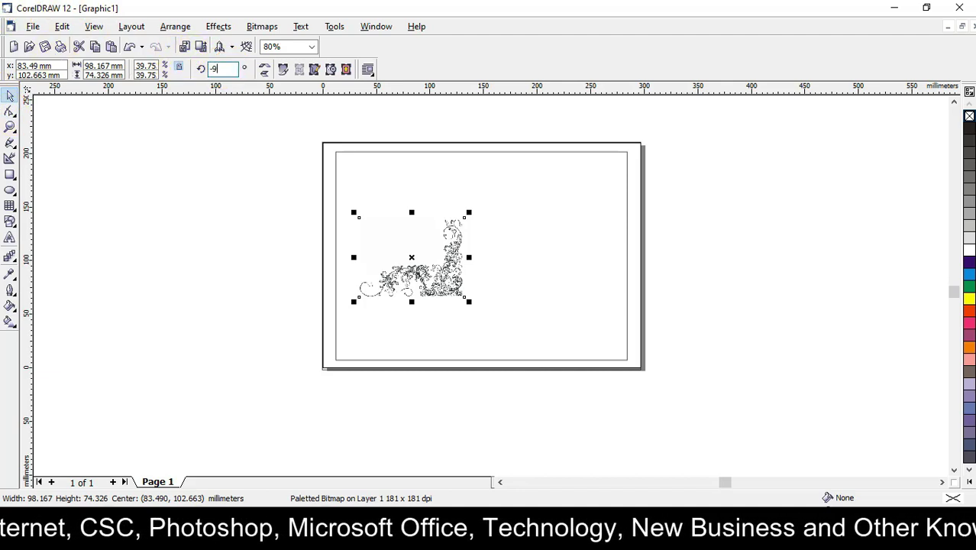
text(0)
key(Return)
key(Return)
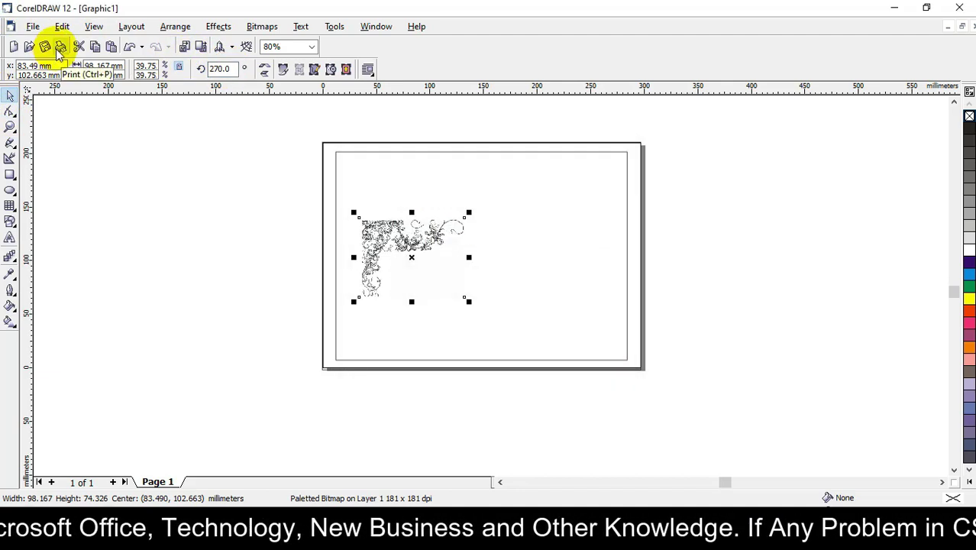
Step: Move the corner ornament to the top-left and shrink it to about 85 × 65 mm
drag(410, 257, 393, 193)
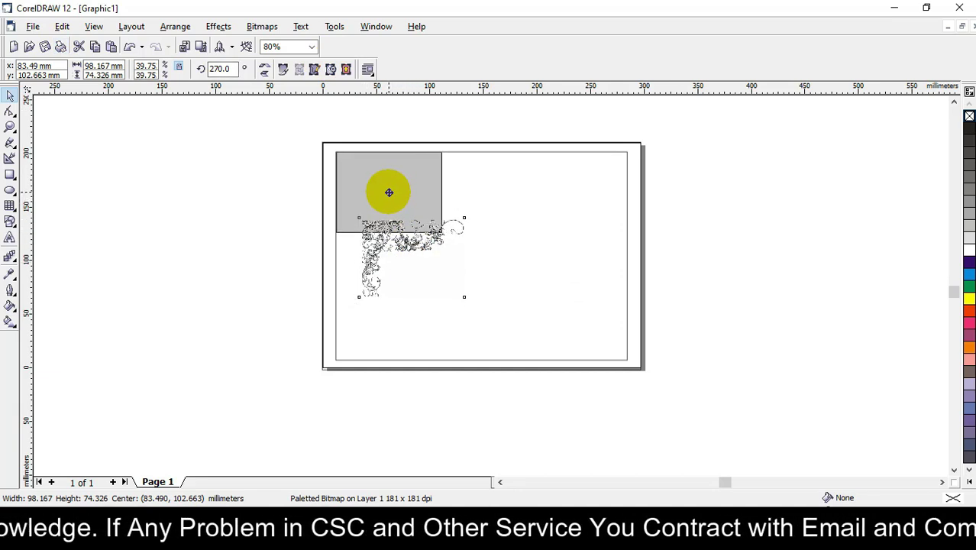
drag(389, 192, 390, 192)
drag(446, 237, 398, 198)
click(457, 211)
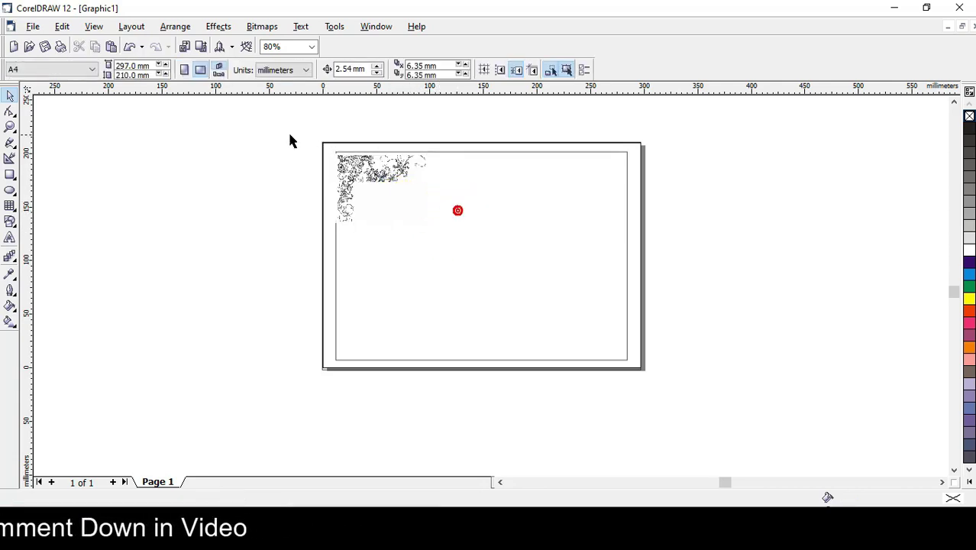
Step: Zoom in on the corner and align it precisely against the inner border's top-left
drag(483, 235, 481, 233)
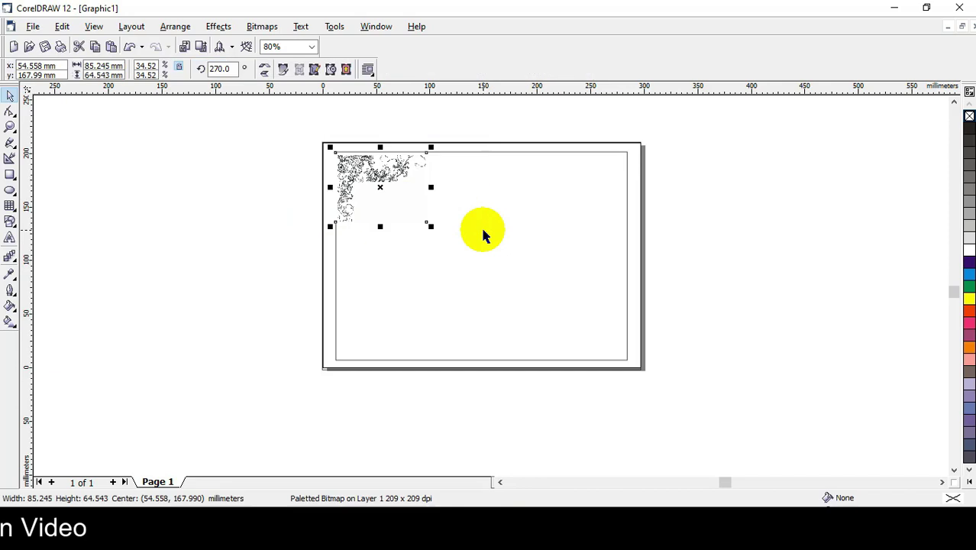
click(311, 46)
click(282, 60)
drag(375, 158, 382, 160)
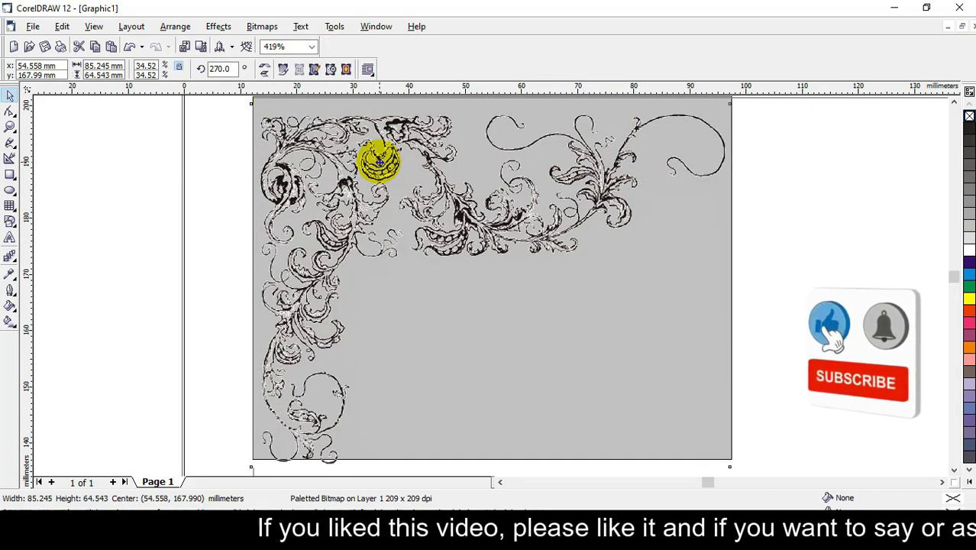
drag(381, 162, 380, 162)
click(807, 223)
scroll(807, 223, down, 5)
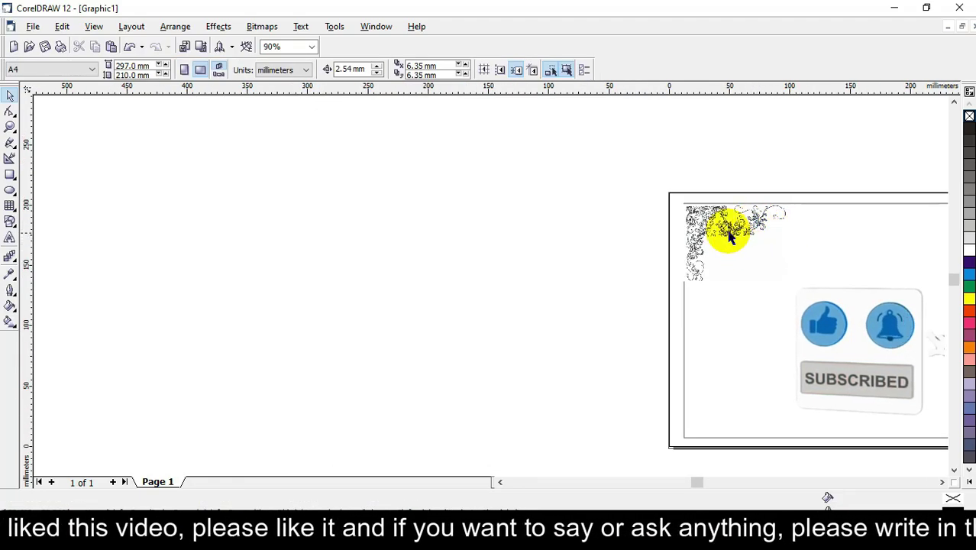
drag(744, 223, 729, 227)
click(729, 228)
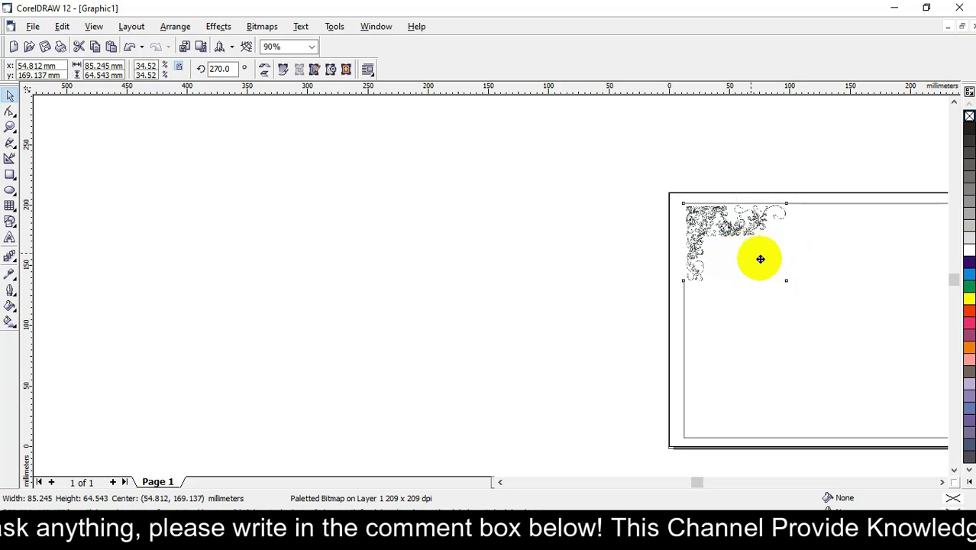
Step: Drop a copy of the floral corner, turn it 90°, and fit it into the bottom-right corner
drag(758, 258, 827, 312)
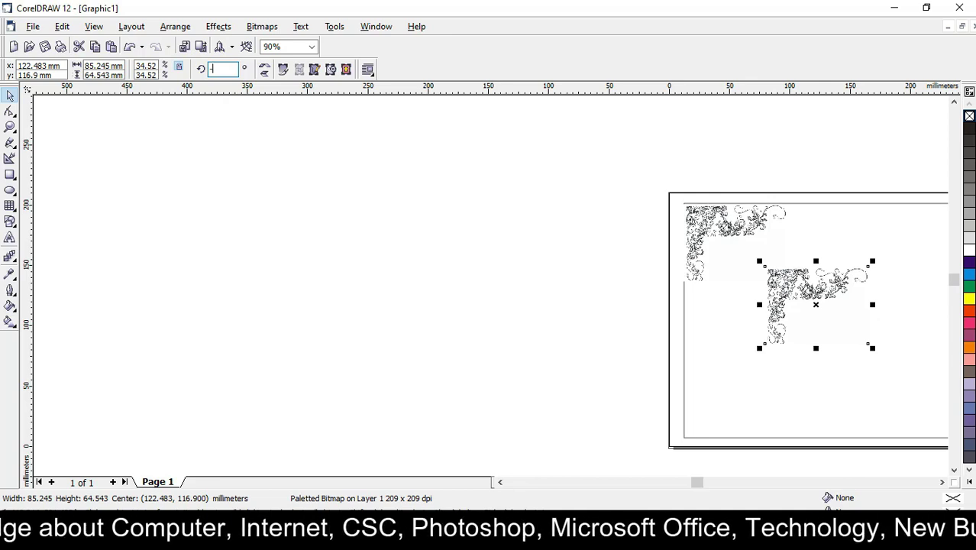
text(90)
key(Return)
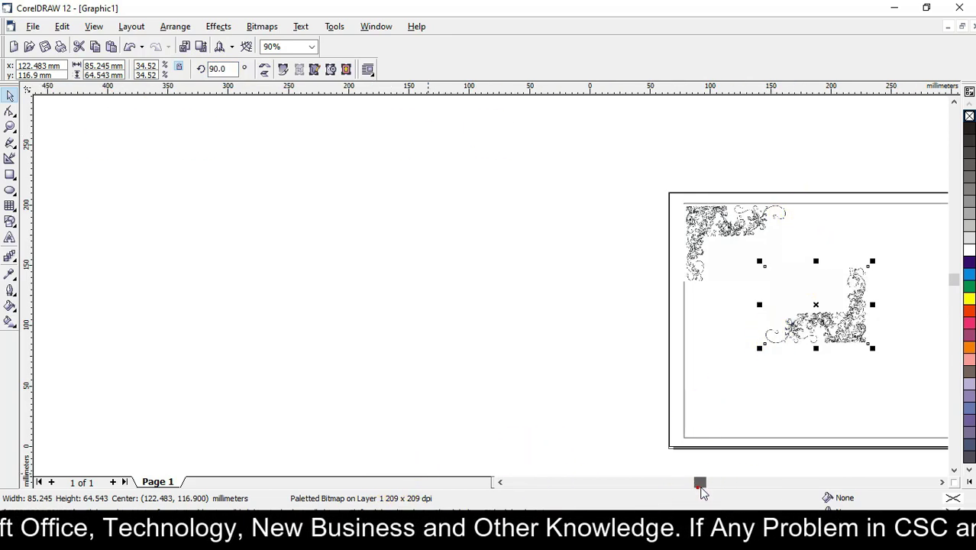
drag(694, 485, 703, 483)
drag(648, 304, 792, 396)
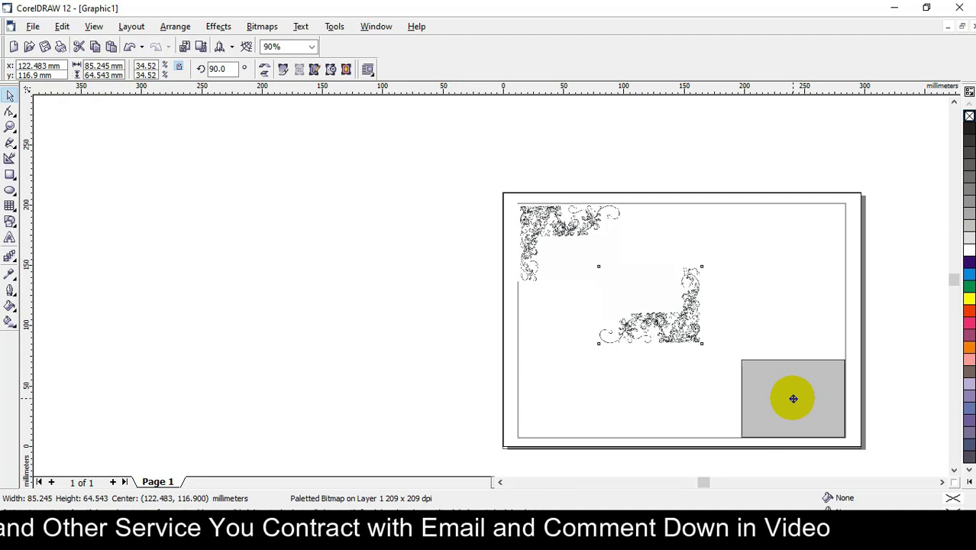
drag(793, 398, 793, 398)
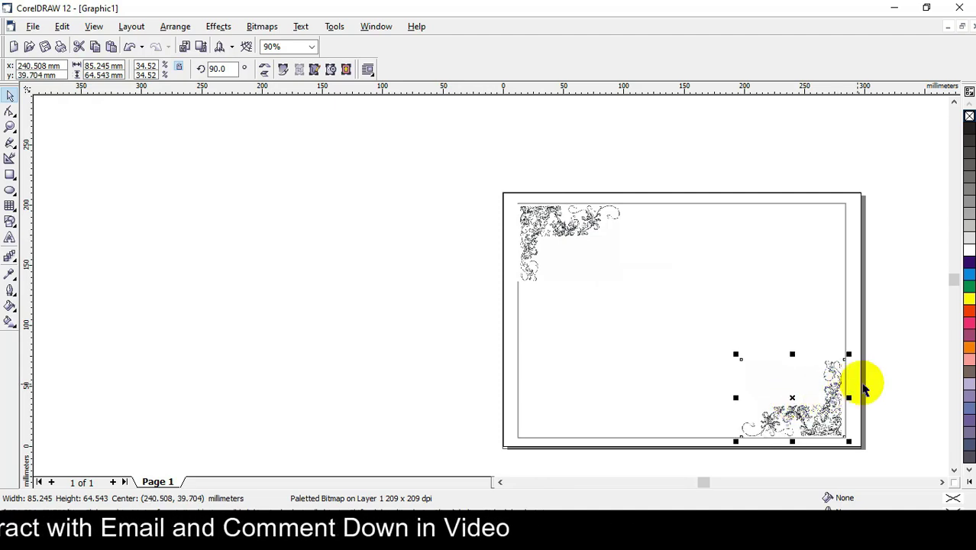
click(893, 399)
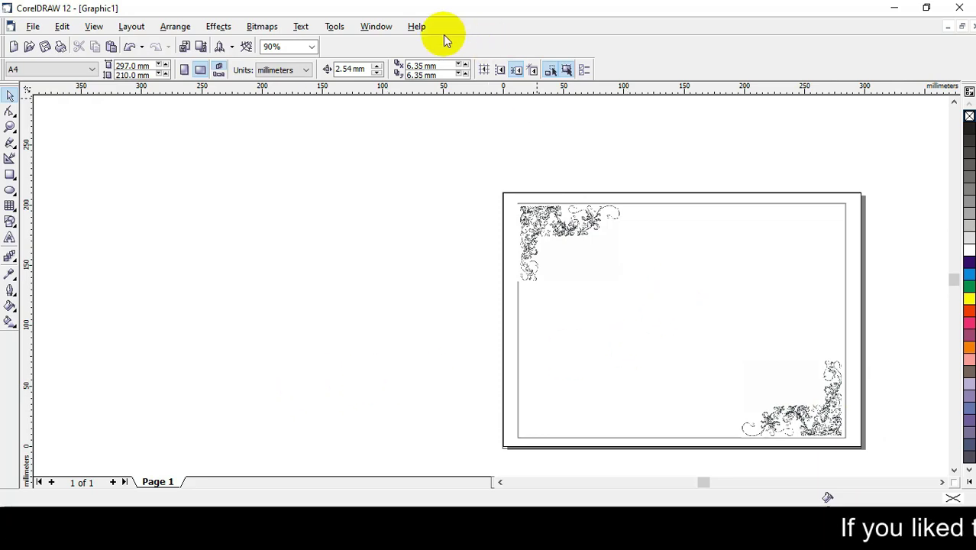
Step: Type the title 'Certificate of Authorisation' mid-page and correct its spelling to 'Authorization'
click(313, 47)
click(308, 66)
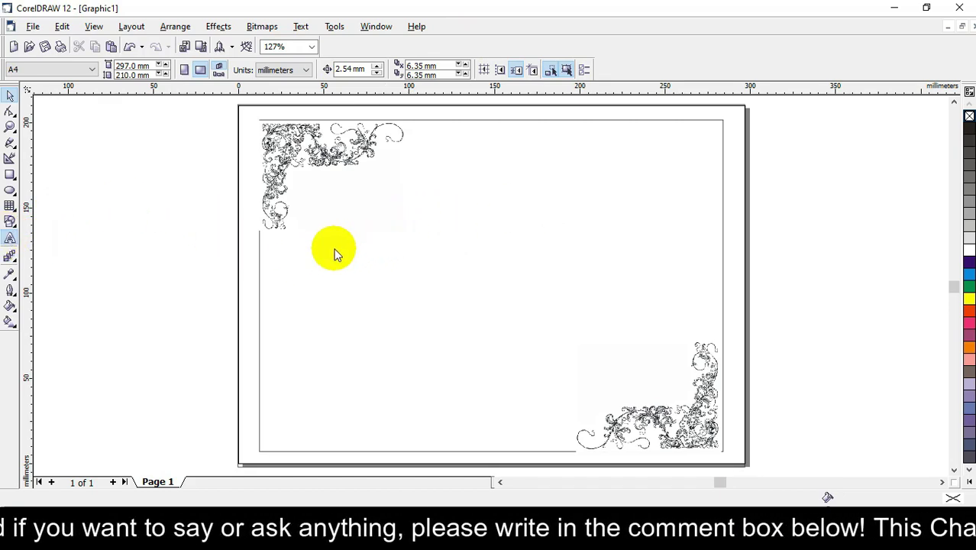
click(363, 280)
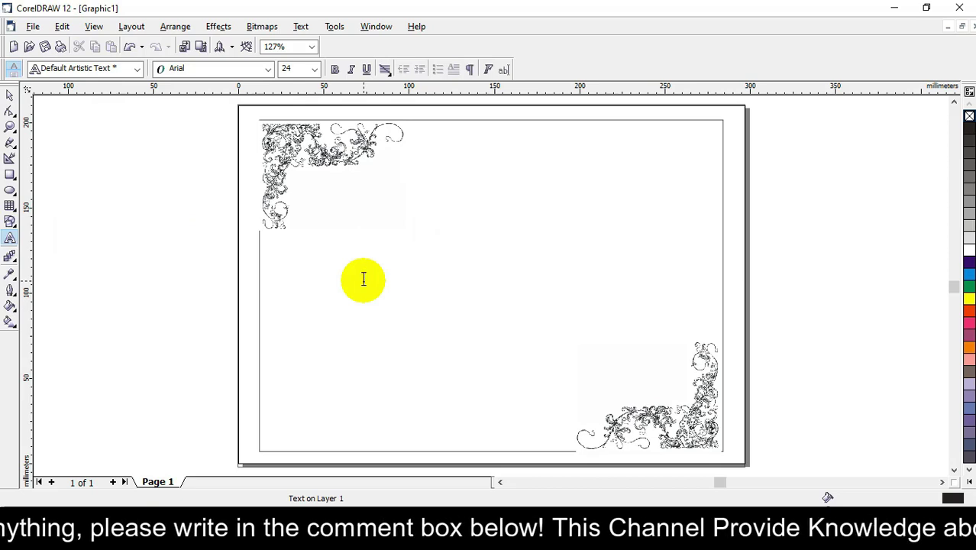
text(Certificate of A)
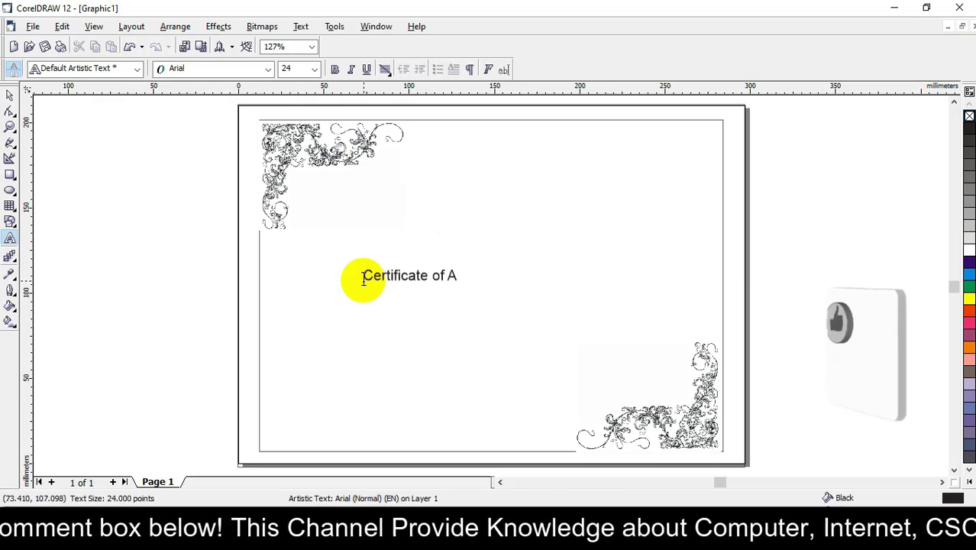
text(uthorisation)
right_click(445, 270)
click(459, 264)
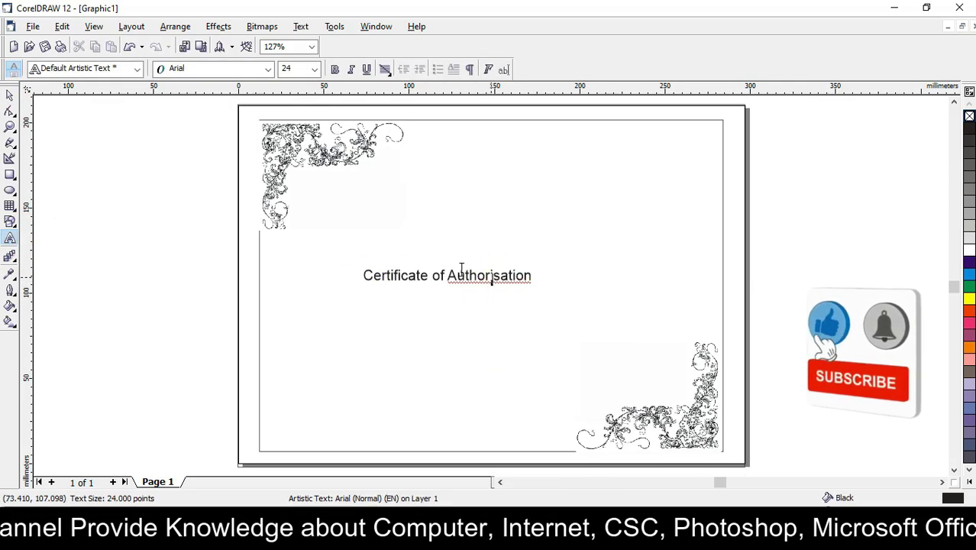
right_click(476, 275)
click(532, 386)
click(575, 396)
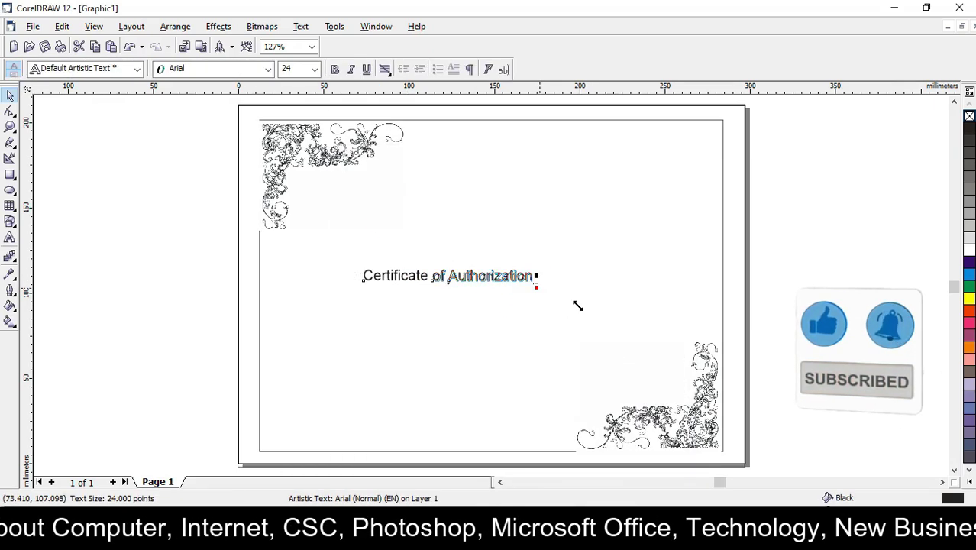
Step: Set the title in Billy Ohio, enlarge it, colour it red, and move it to the top
drag(536, 284, 625, 287)
mouse_move(387, 294)
mouse_down()
mouse_move(448, 216)
mouse_move(326, 220)
mouse_up()
click(268, 68)
scroll(244, 229, down, 3)
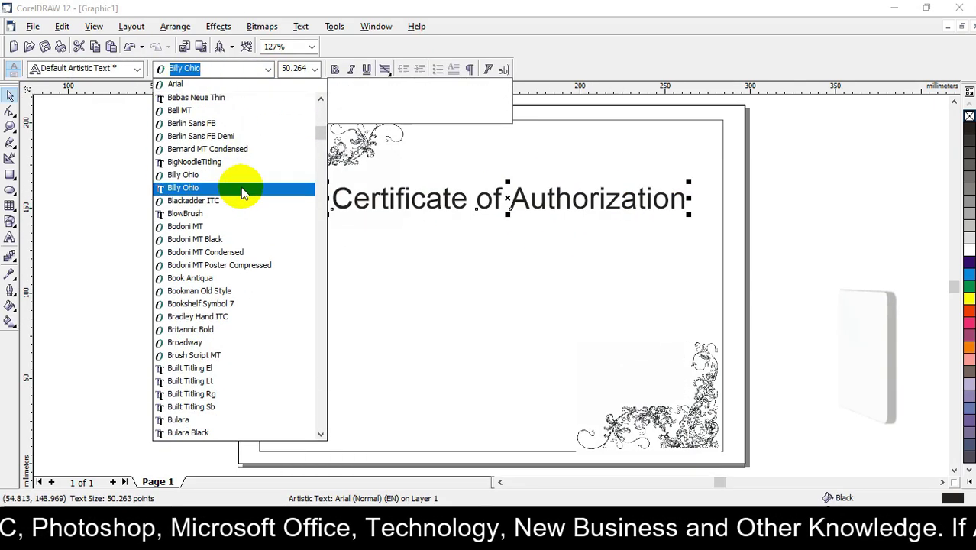
click(243, 188)
drag(553, 226, 680, 235)
click(968, 298)
click(969, 346)
drag(544, 192, 581, 179)
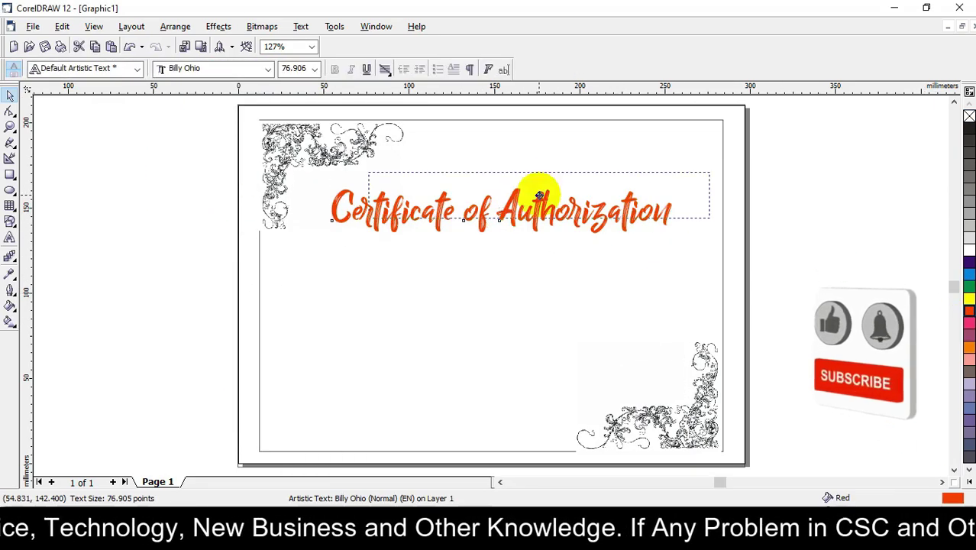
key(F8)
Step: Type the certification sentence ending 'services point of _____________', enlarge it, and centre it below the title
click(298, 283)
text(This)
text( Certif)
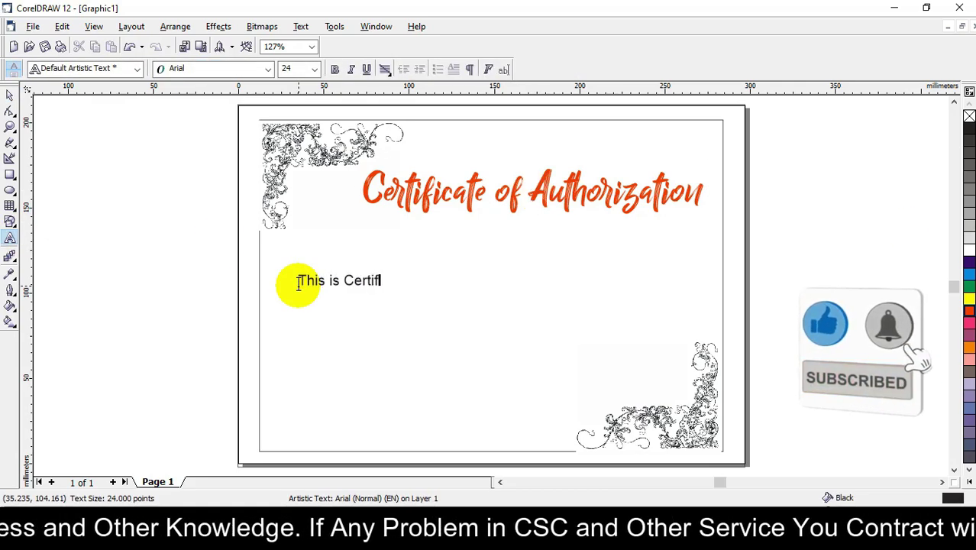
text(e custmor)
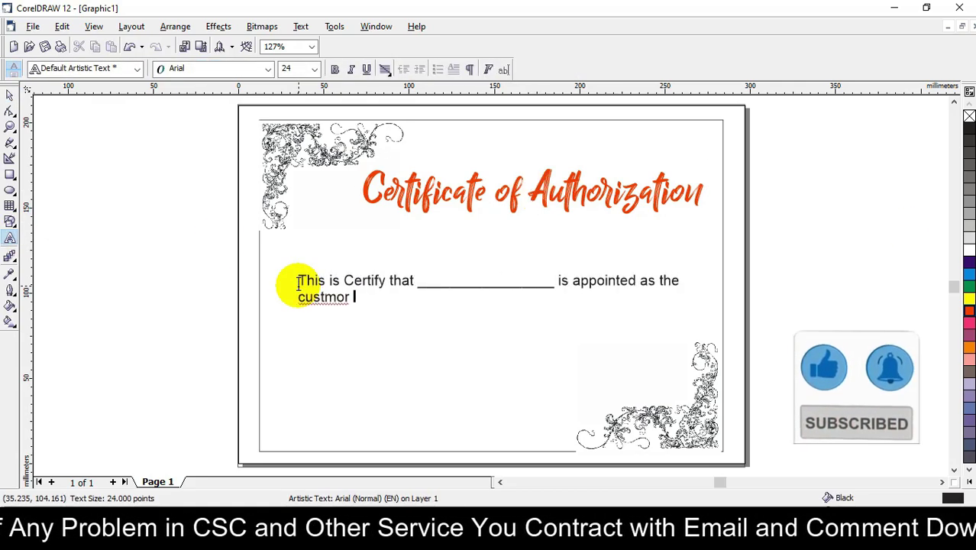
right_click(321, 298)
key(Escape)
key(BackSpace)
key(BackSpace)
key(BackSpace)
text(omer services poi)
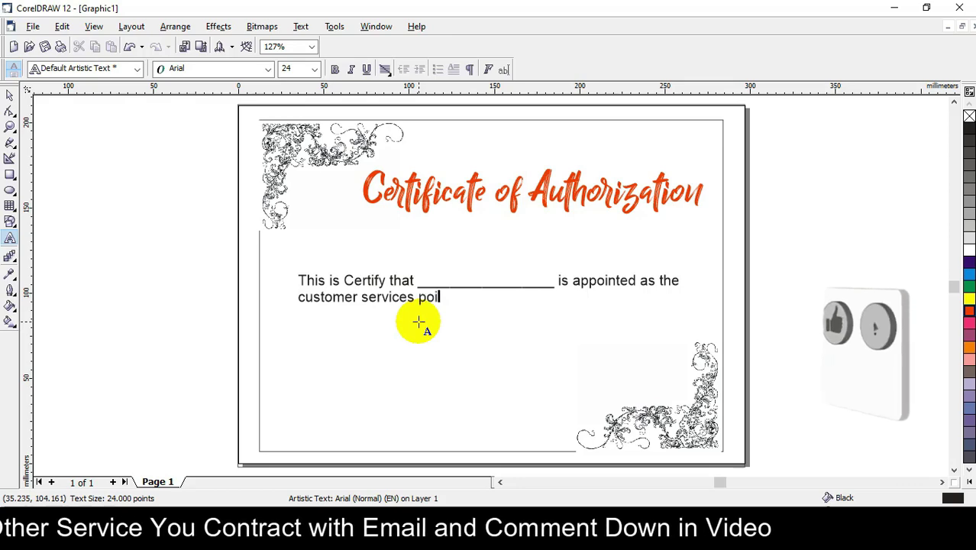
text(nt of _____________)
key(ctrl+space)
mouse_move(291, 272)
mouse_down()
mouse_move(281, 246)
mouse_move(702, 308)
mouse_up()
click(385, 70)
click(407, 113)
mouse_move(272, 273)
mouse_down()
mouse_move(529, 269)
mouse_move(490, 267)
mouse_up()
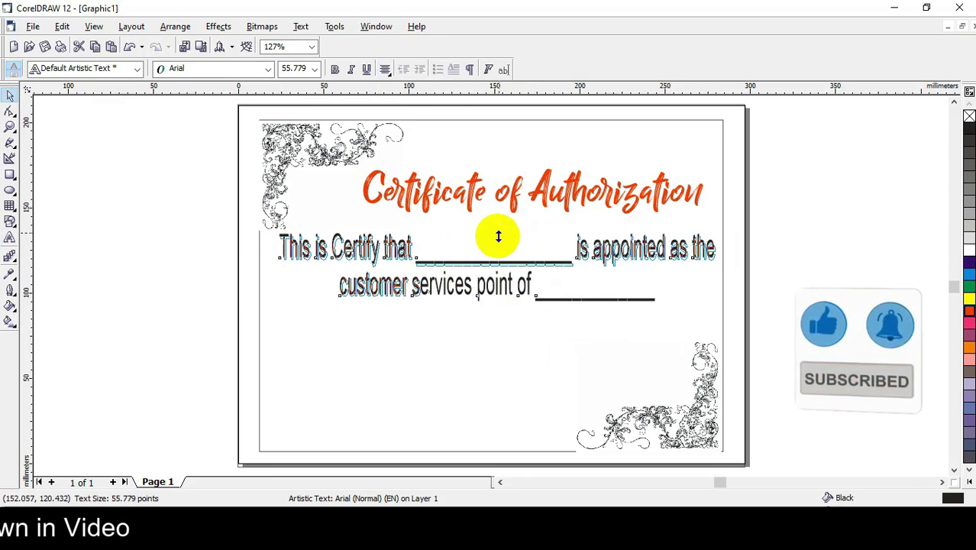
key(Escape)
Step: Add 'Managed By :_' at the bottom left and an 'Authorised Signature' line under the sentence
key(F8)
click(292, 361)
text(Managed B)
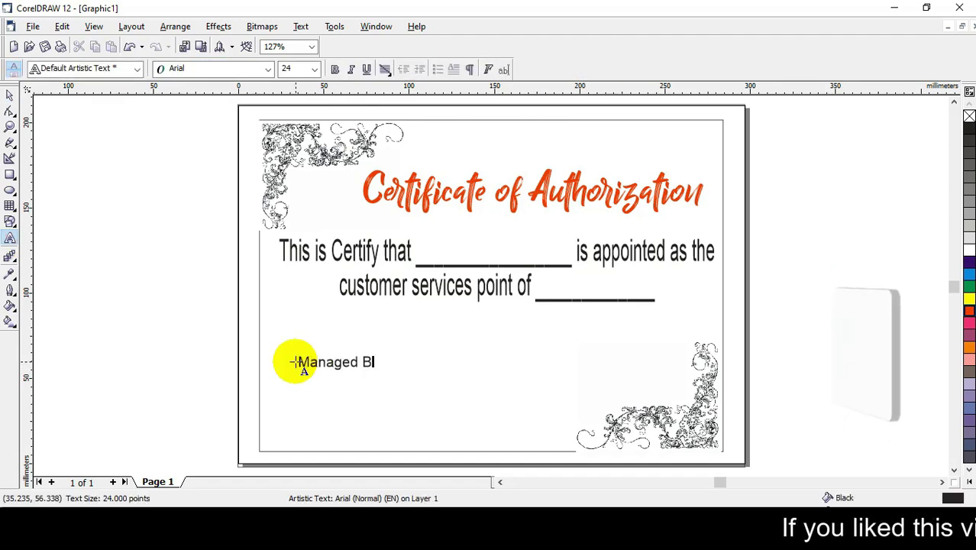
text(y :_)
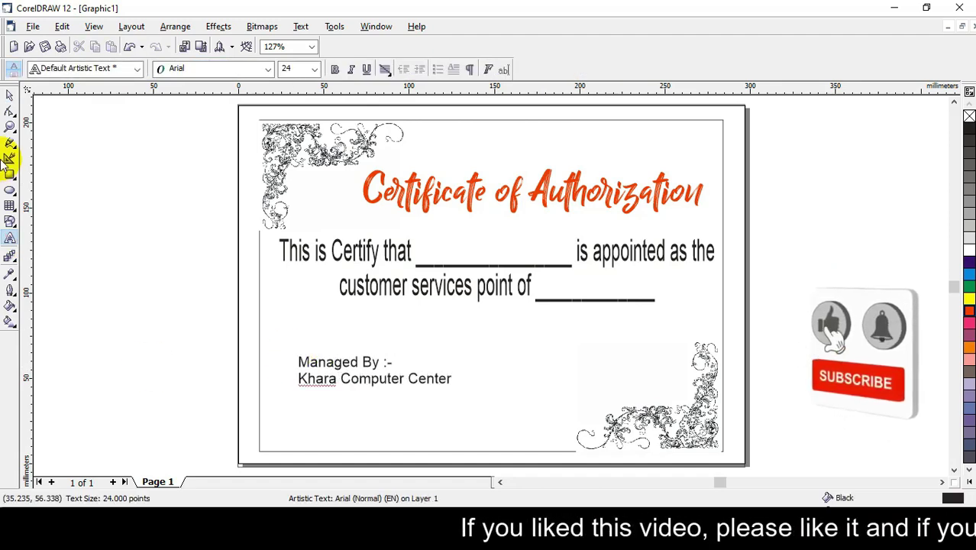
drag(374, 361, 348, 425)
click(338, 351)
text(_______)
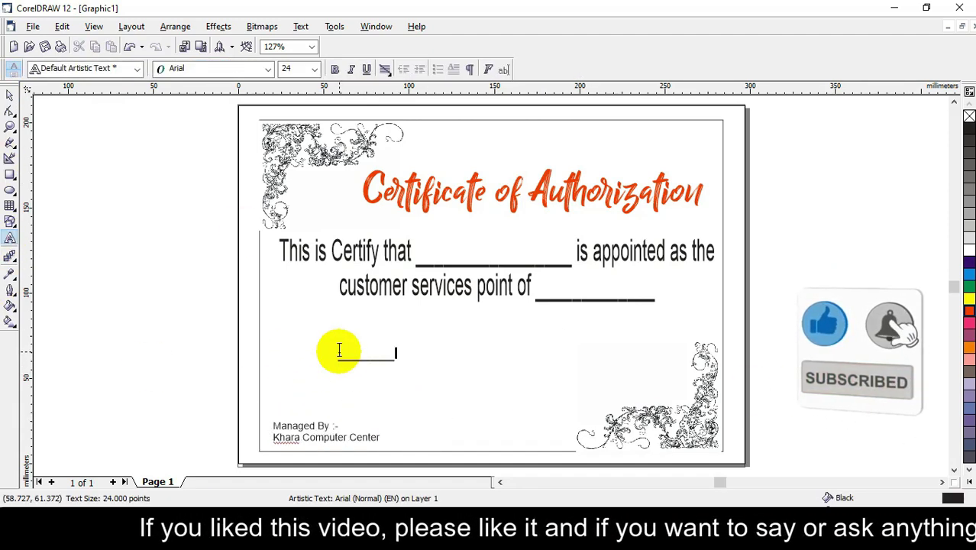
text(ised Signature)
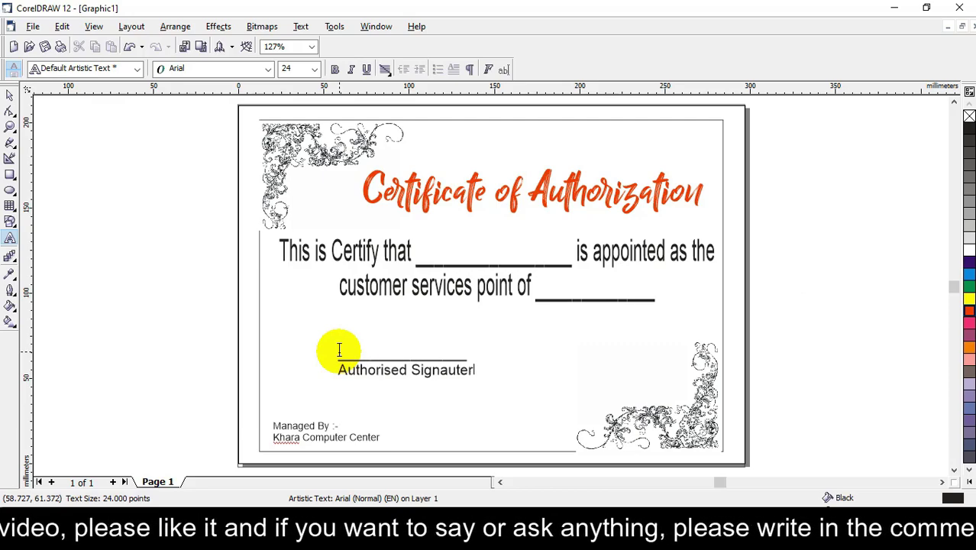
key(ctrl+space)
drag(345, 368, 487, 378)
Step: Set the certification sentence in Bebas Neue Bold, colour it black, and lower it slightly
click(367, 252)
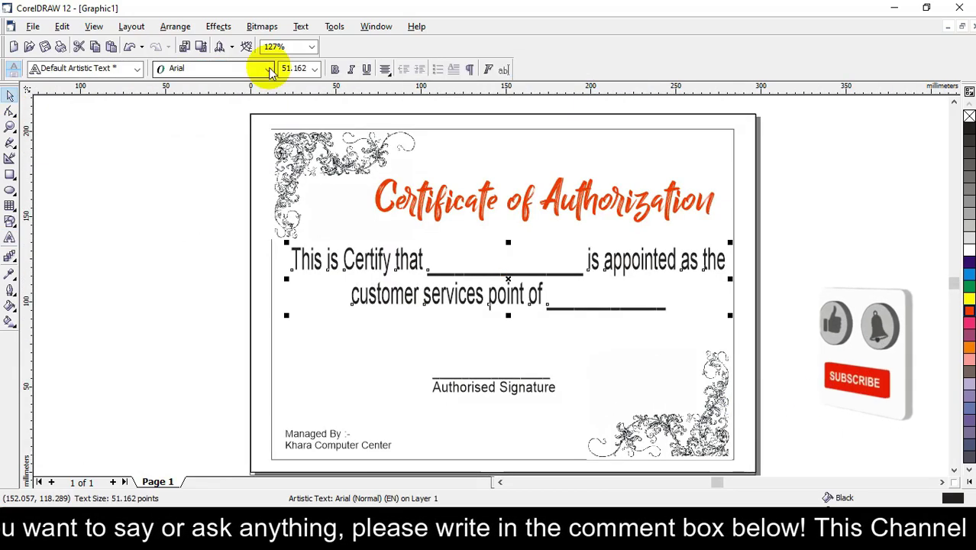
click(268, 68)
scroll(252, 298, down, 2)
click(255, 315)
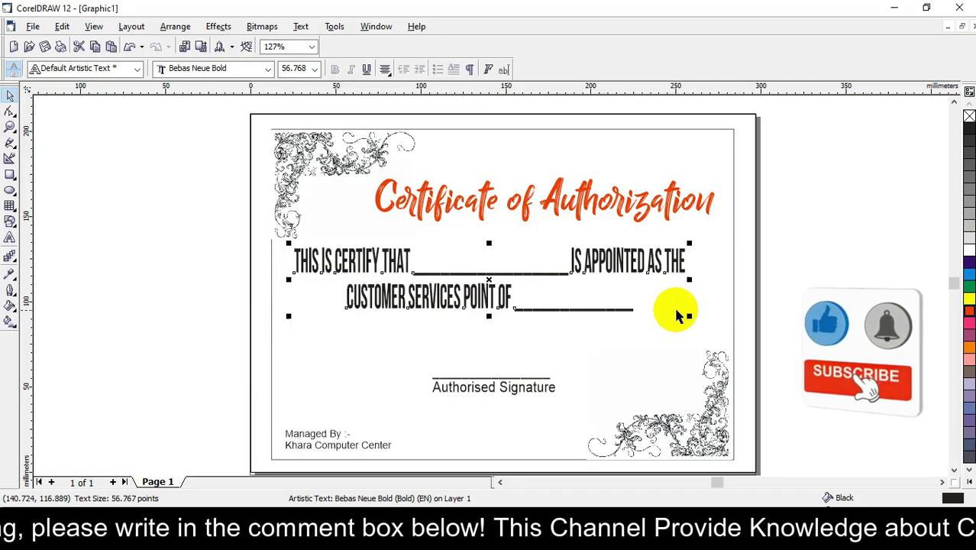
click(968, 273)
click(968, 147)
click(691, 307)
drag(436, 287, 436, 299)
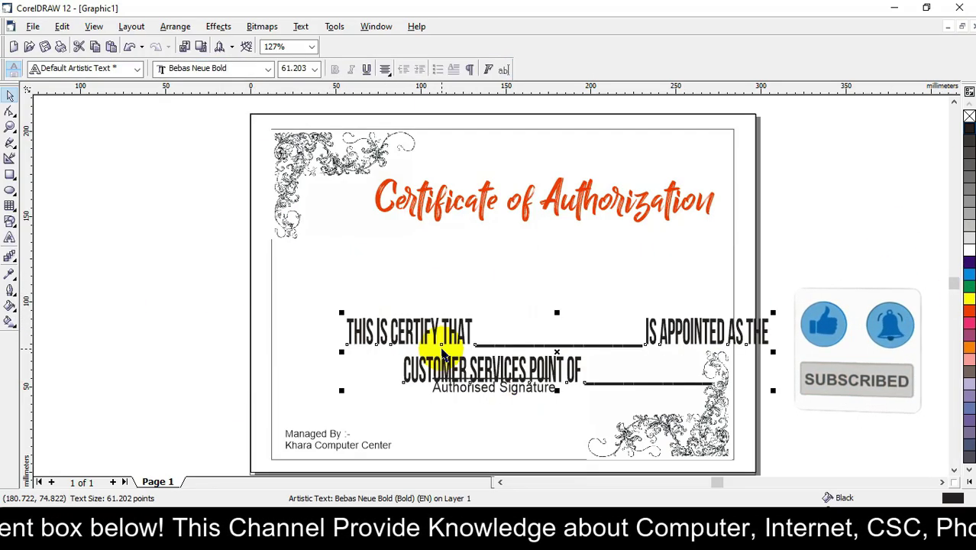
key(Escape)
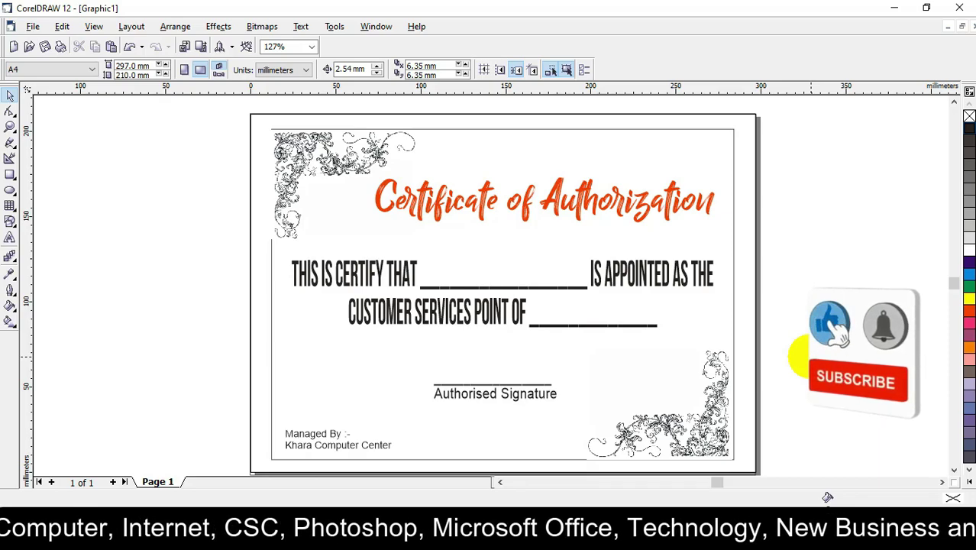
Step: Import the gold medal JPG from the Desktop
key(ctrl+i)
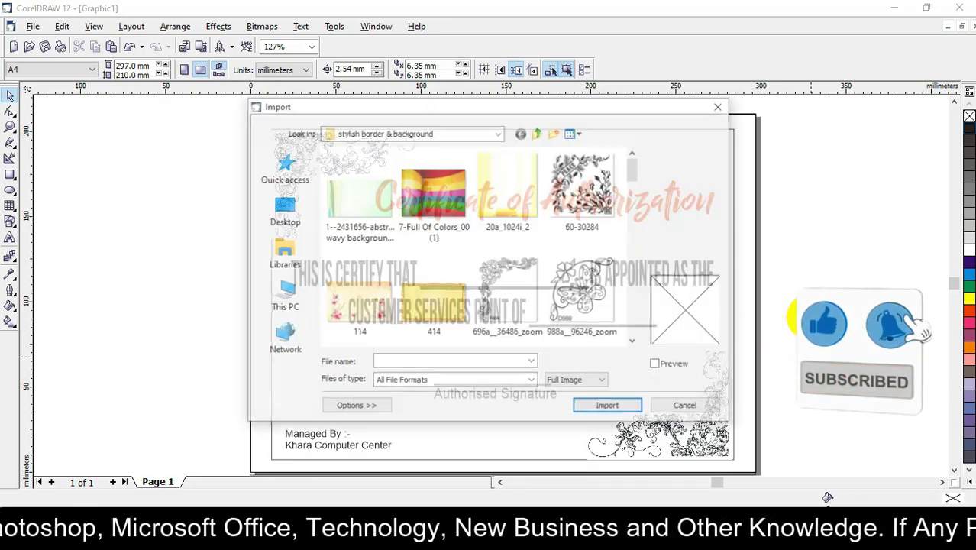
click(281, 218)
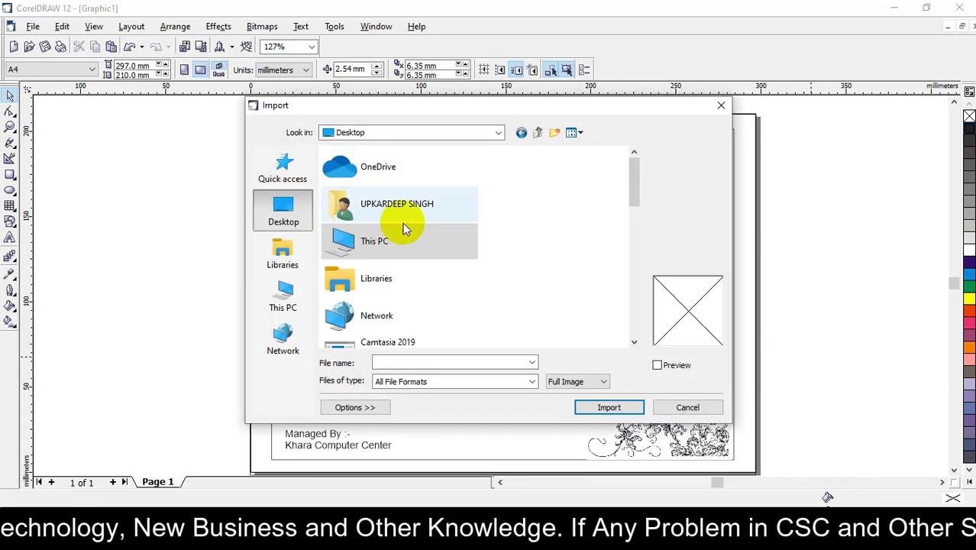
scroll(387, 250, down, 5)
scroll(387, 251, down, 2)
double_click(370, 187)
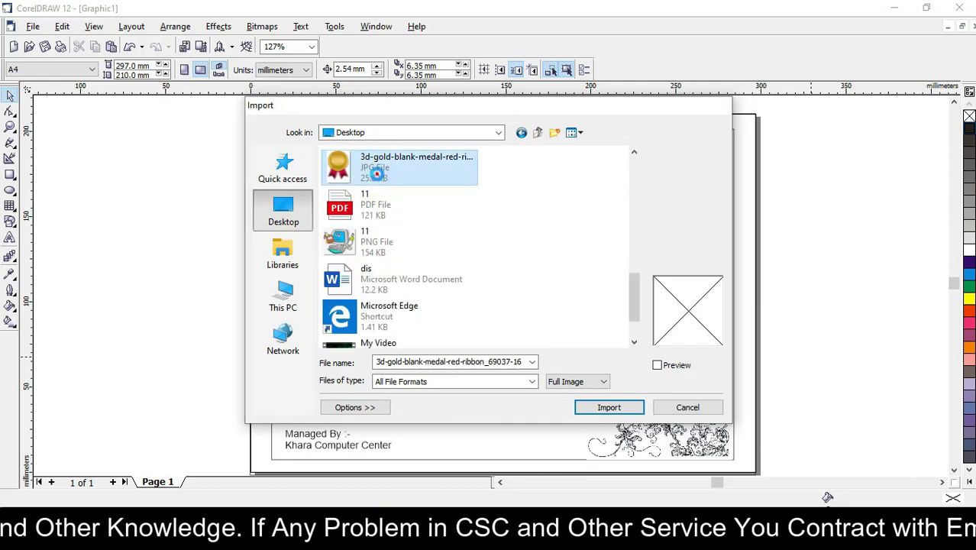
Step: Shrink the medal and place it at the lower left above the Managed By note
drag(95, 243, 206, 399)
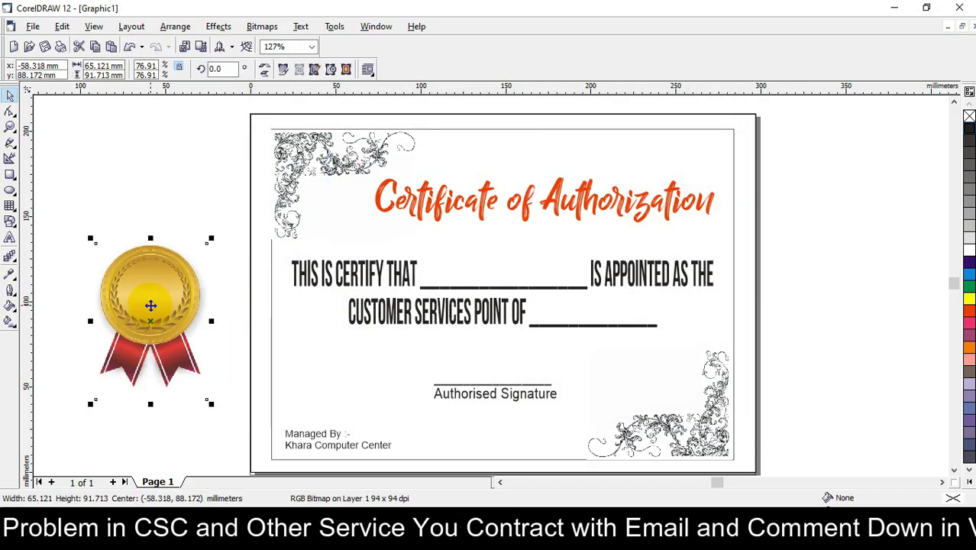
drag(151, 305, 339, 368)
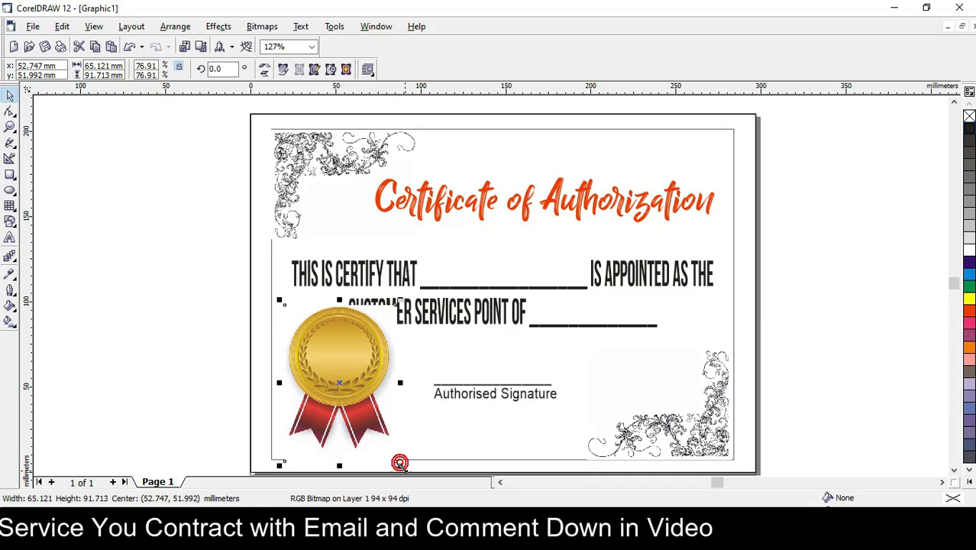
drag(399, 462, 341, 370)
mouse_move(309, 334)
mouse_down()
mouse_move(674, 240)
mouse_move(625, 366)
mouse_move(321, 374)
mouse_up()
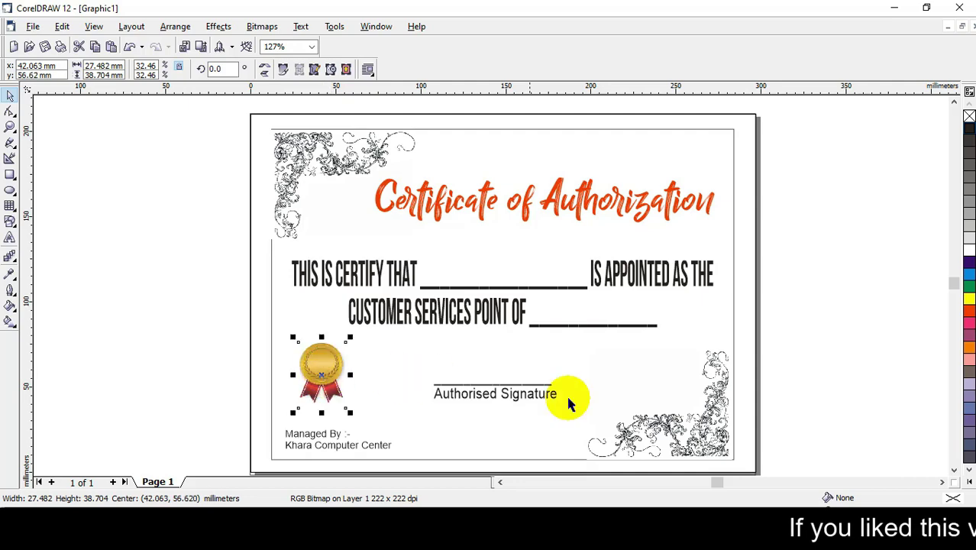
click(823, 380)
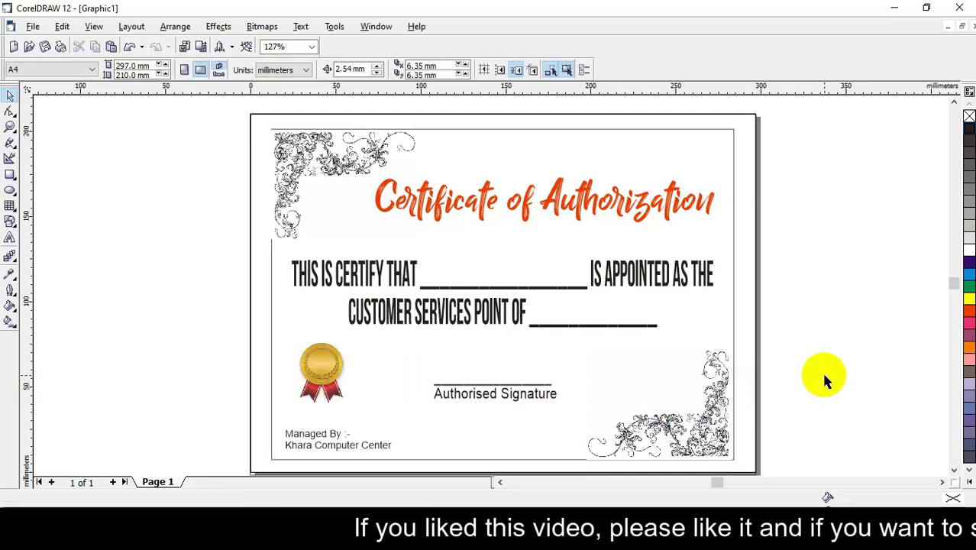